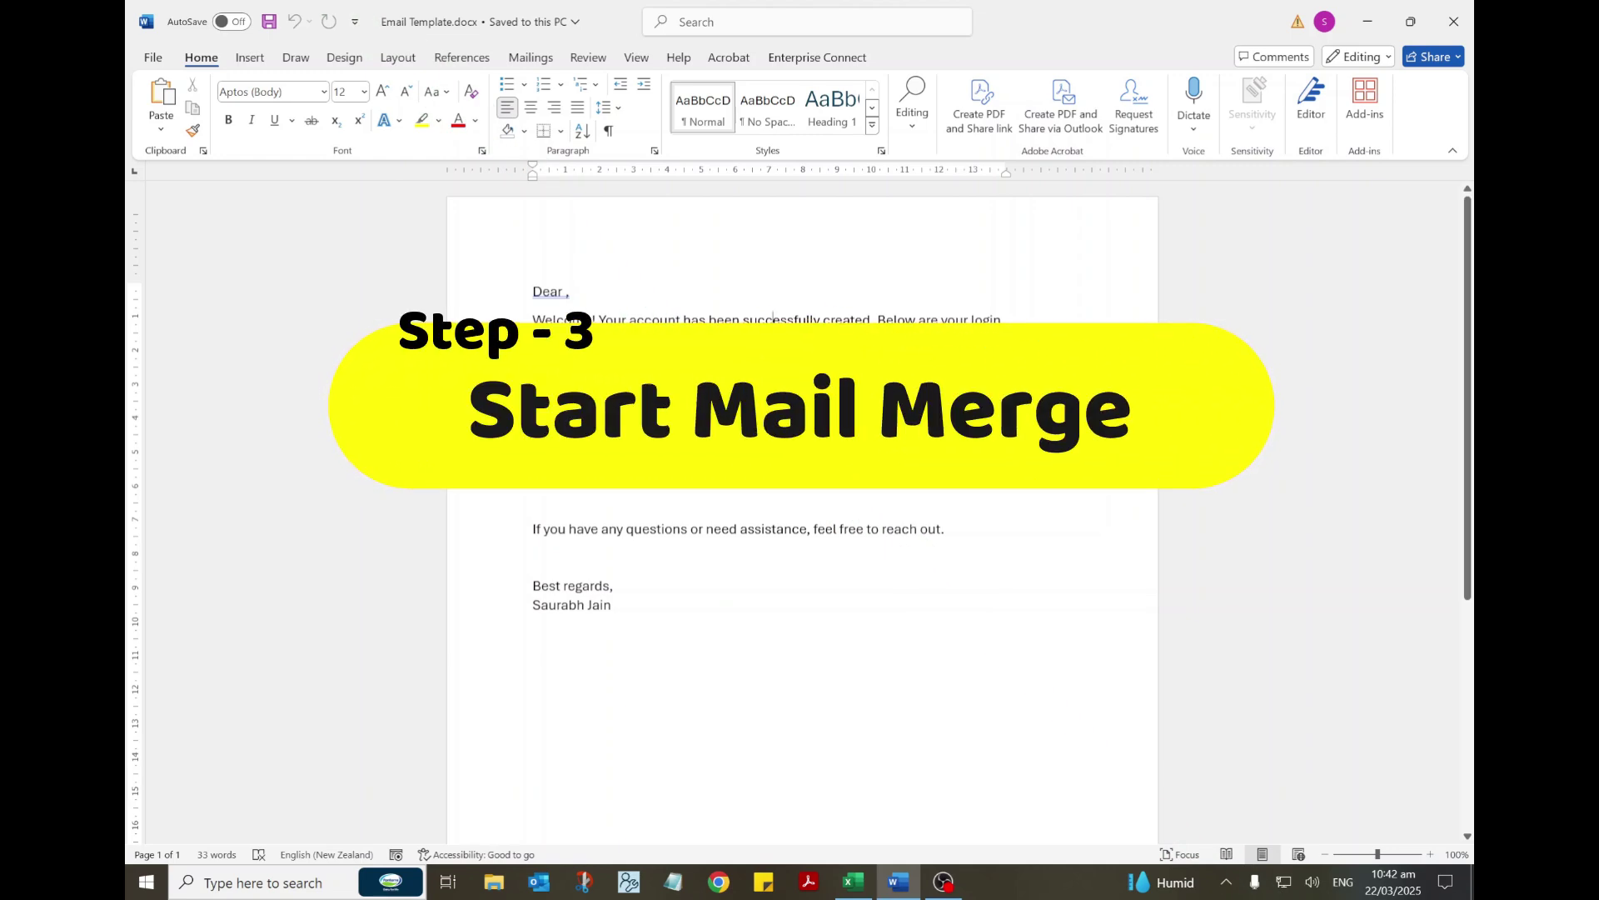
# Start the step-by-step mail merge wizard for e-mail messages, using the current document as the starting document.
pyautogui.click(530, 57)
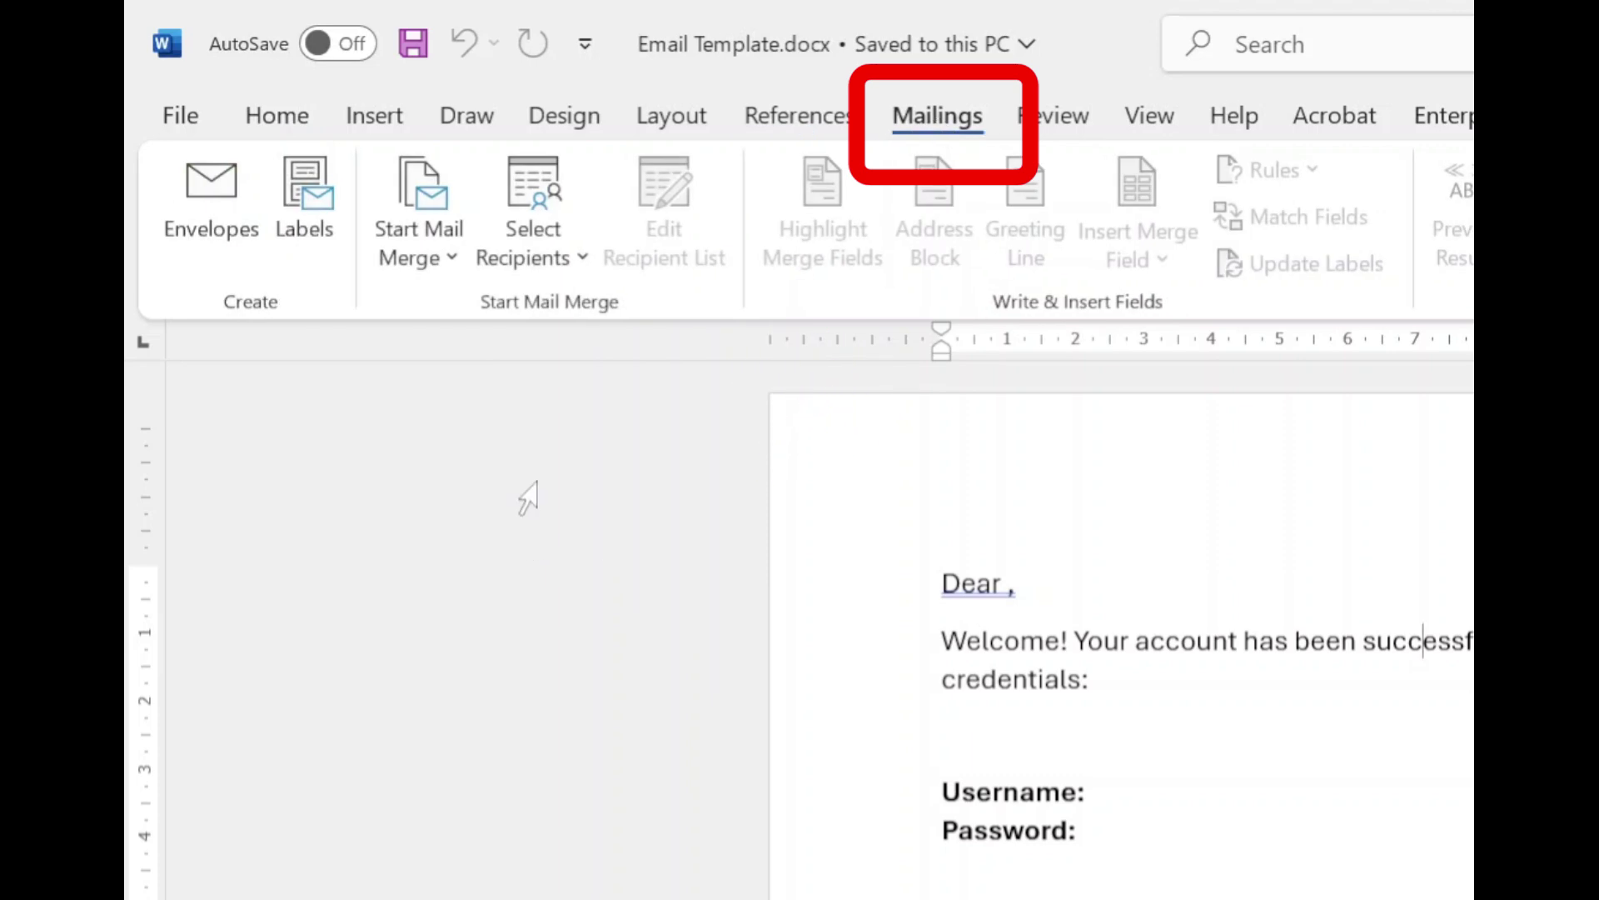
pyautogui.click(429, 250)
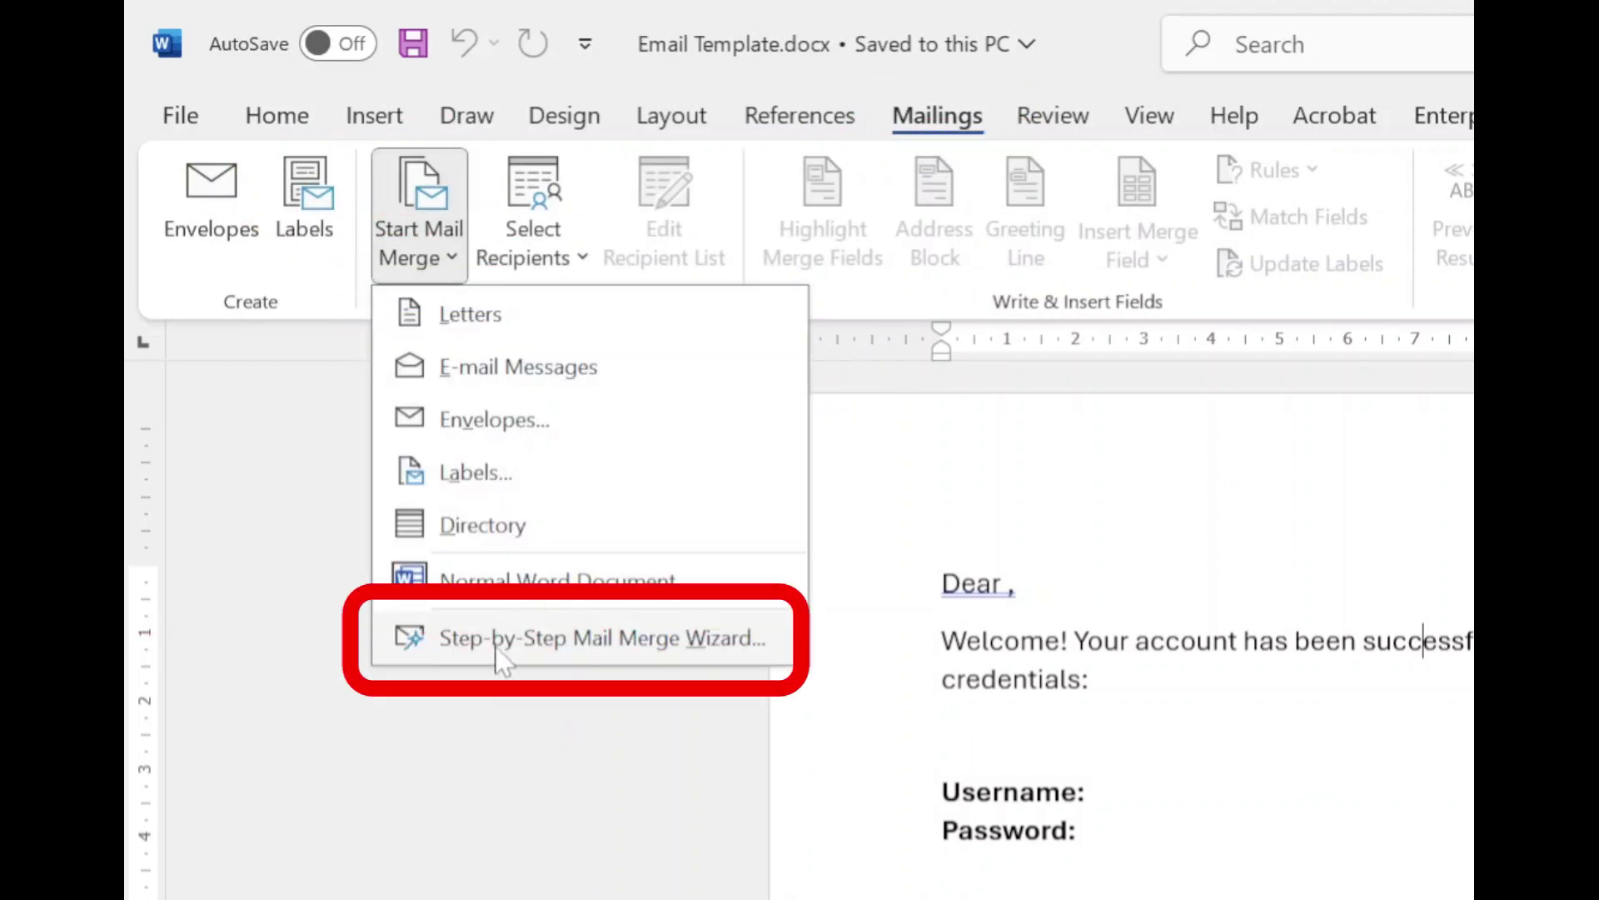
pyautogui.click(638, 650)
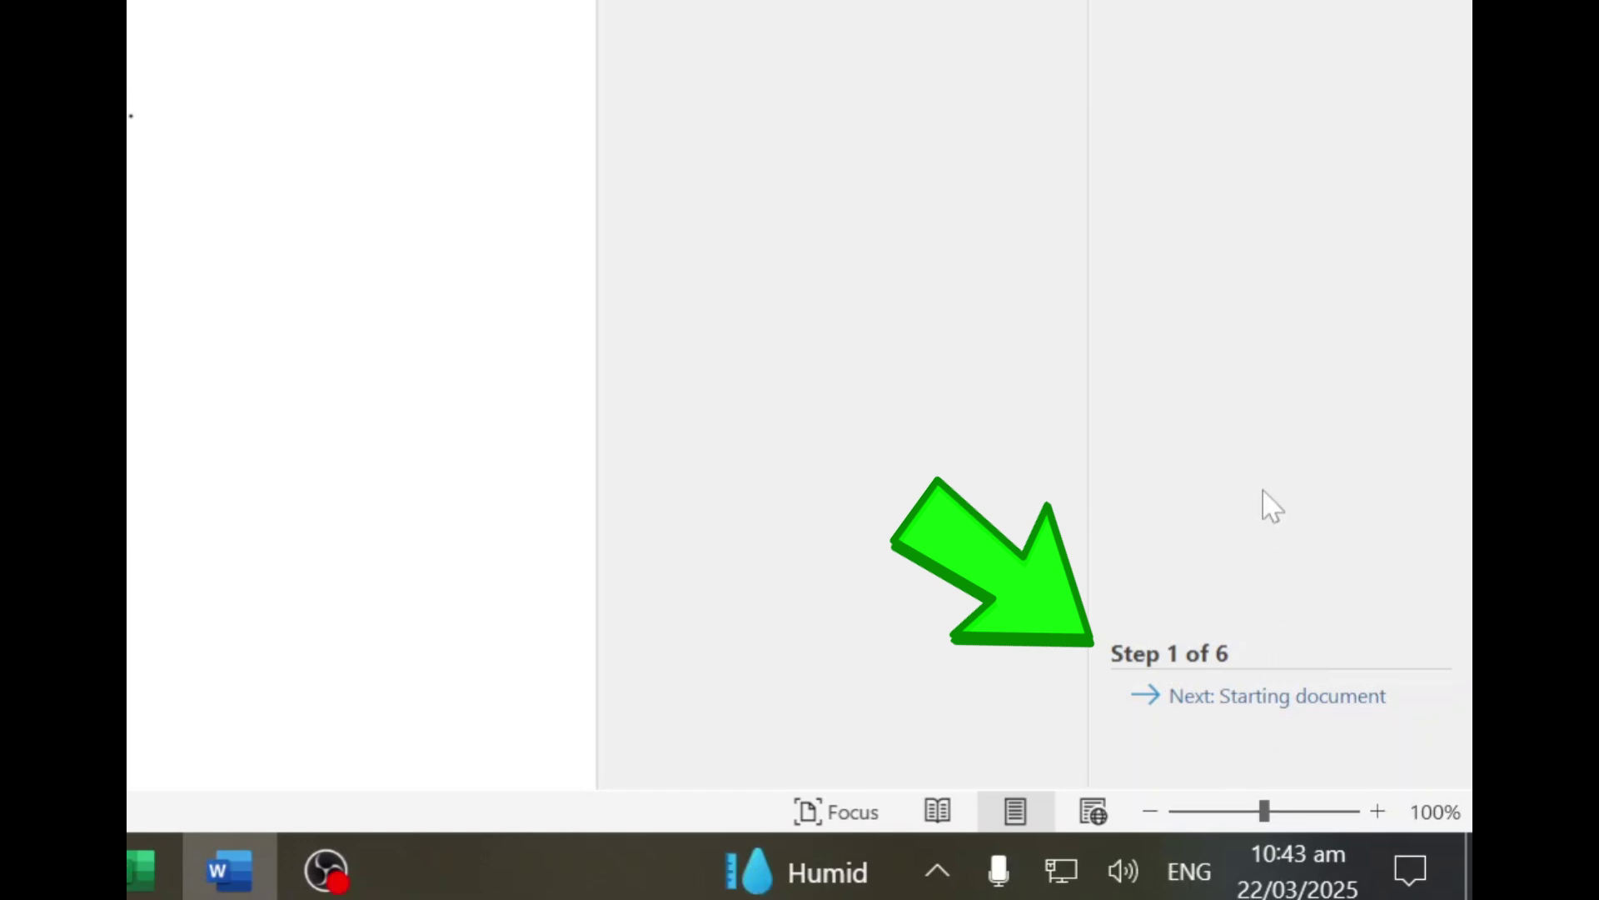
pyautogui.click(1271, 260)
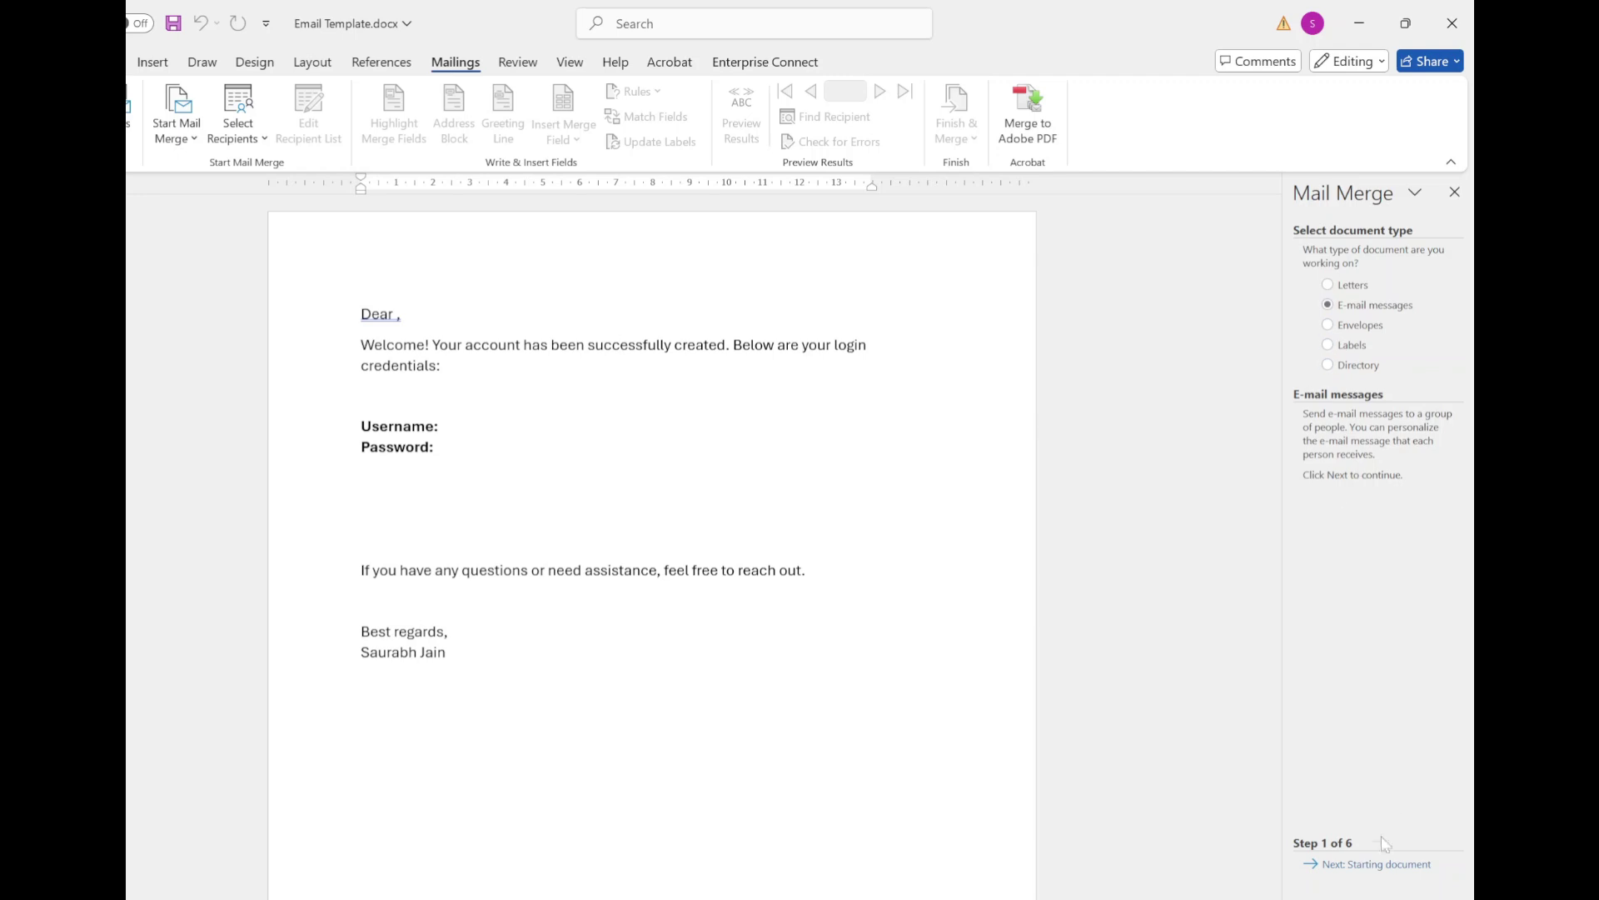
pyautogui.click(1329, 865)
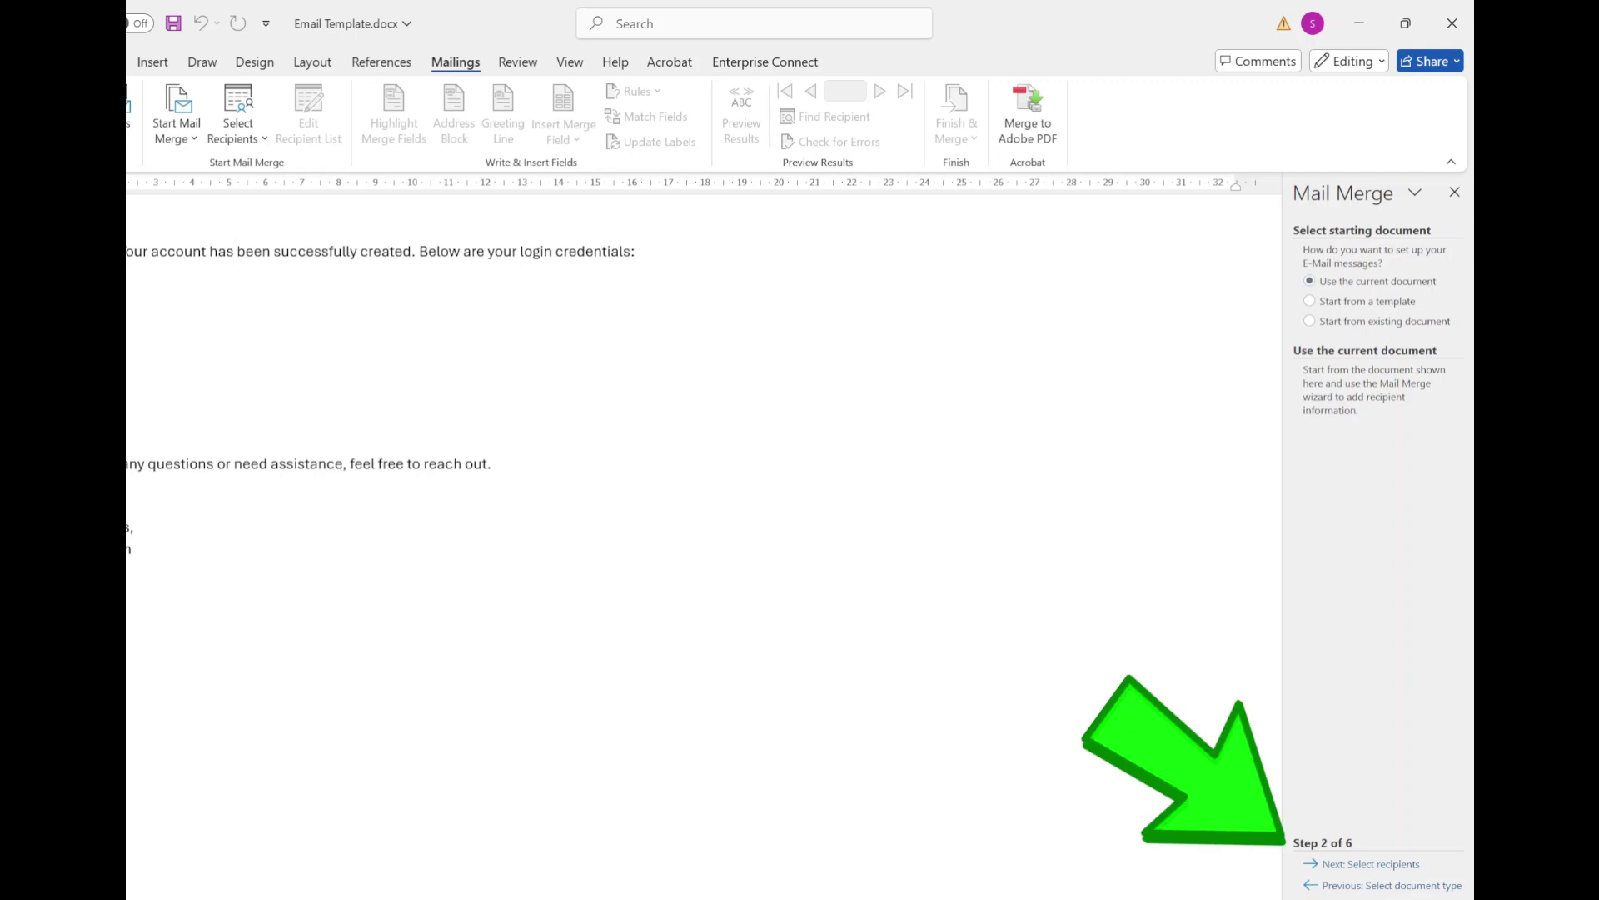
pyautogui.click(1362, 866)
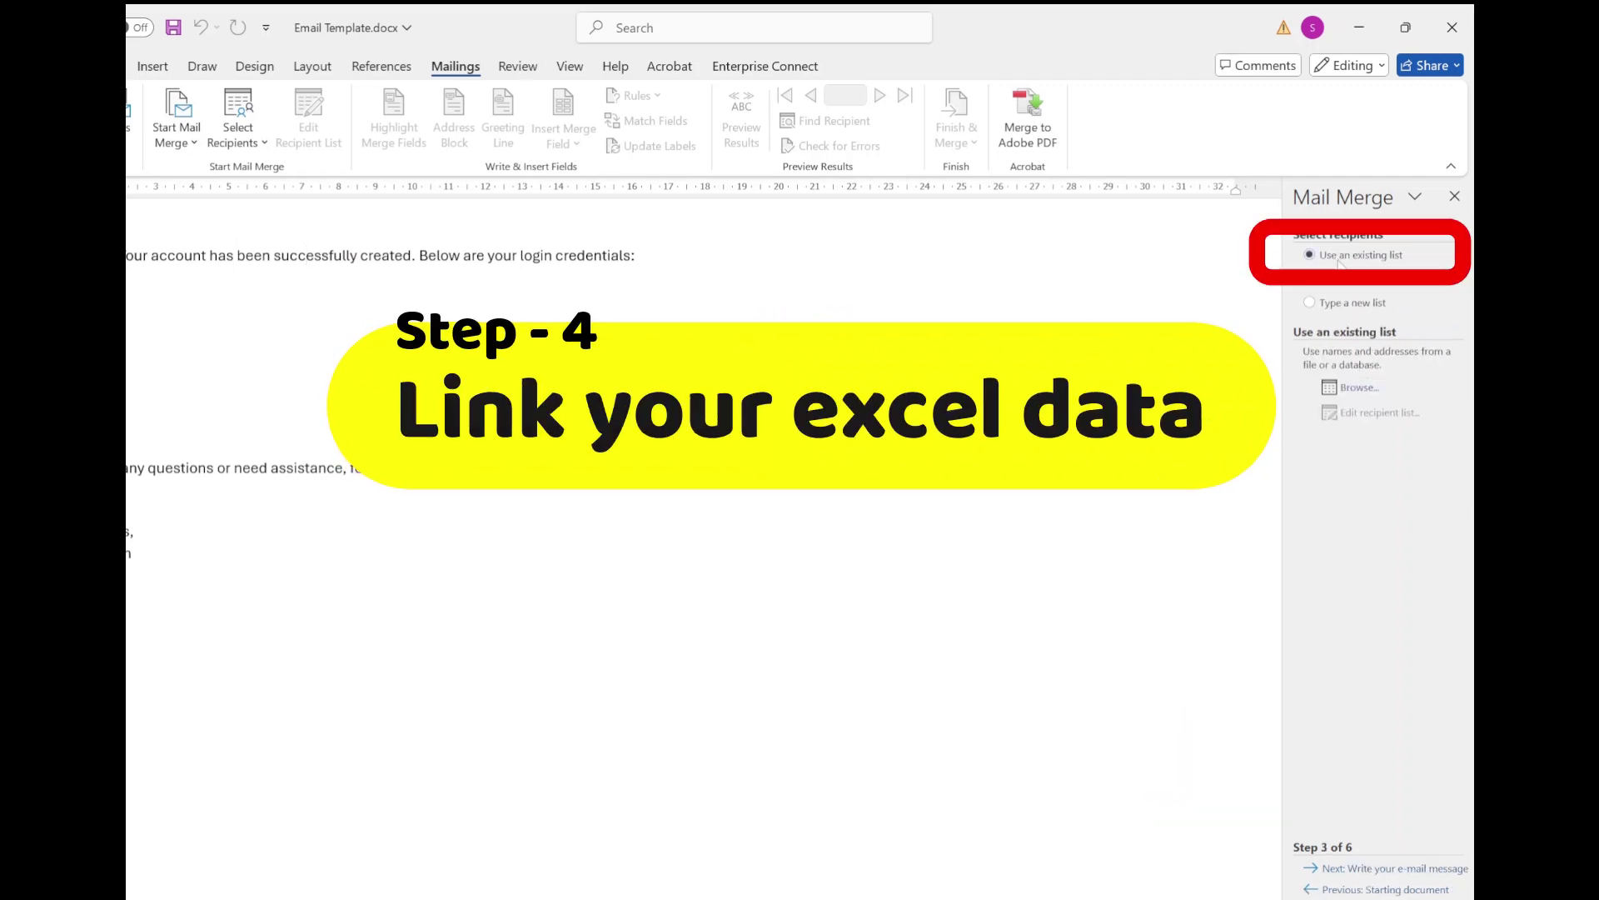
# Link the 'account details$' sheet of user list.xlsx as the existing recipient list, with the first row as column headers and all recipients included.
pyautogui.click(1362, 389)
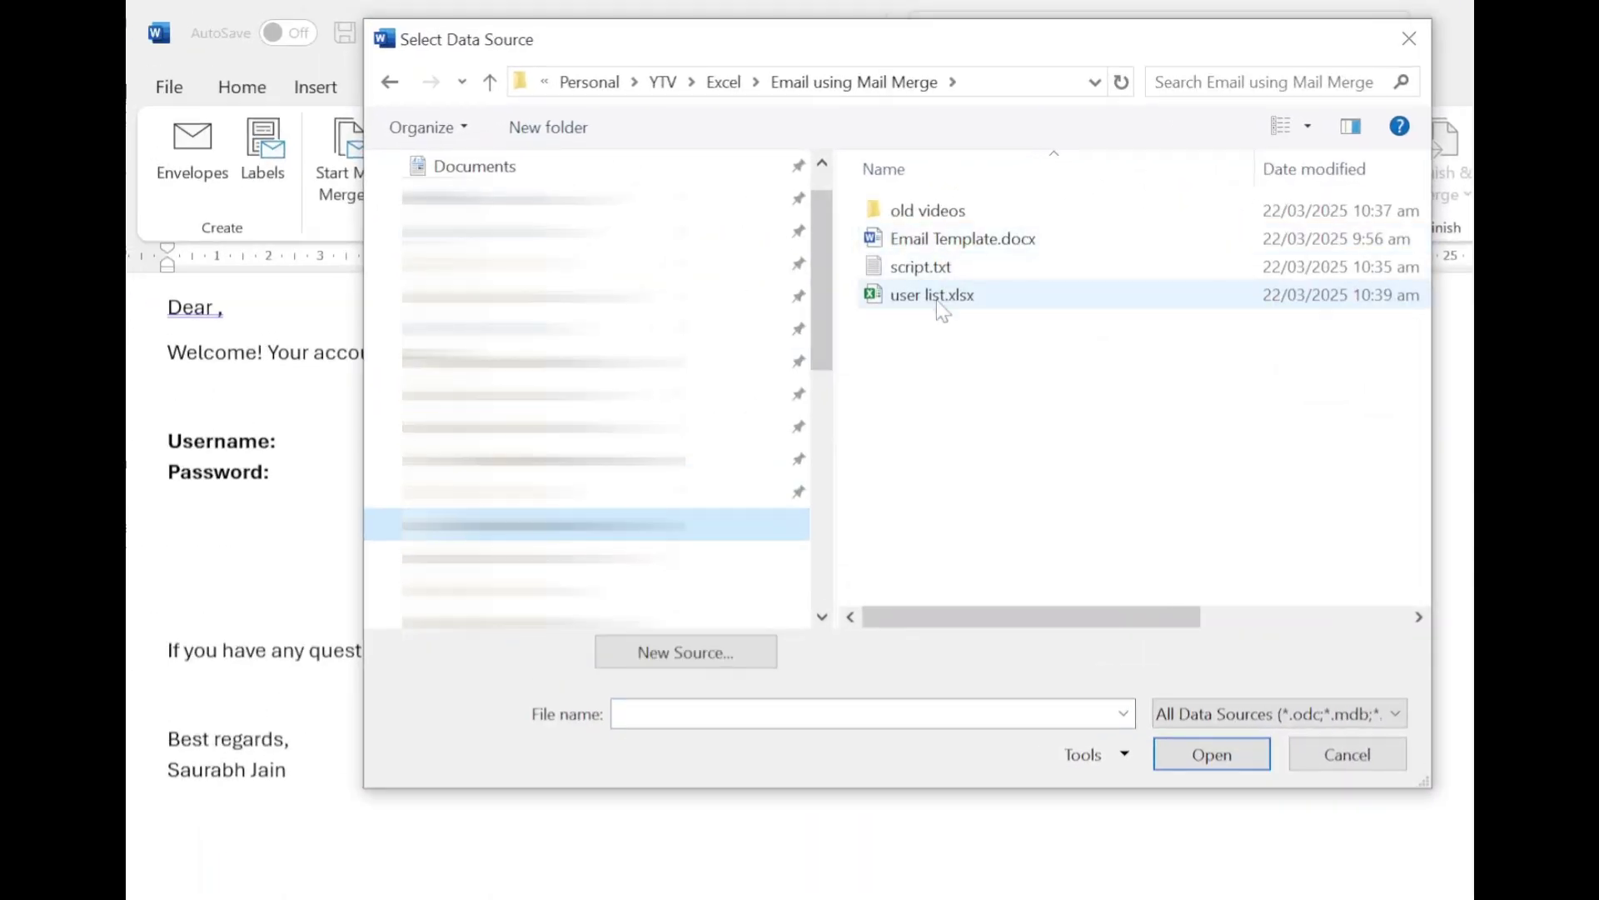
pyautogui.click(937, 297)
pyautogui.click(1206, 765)
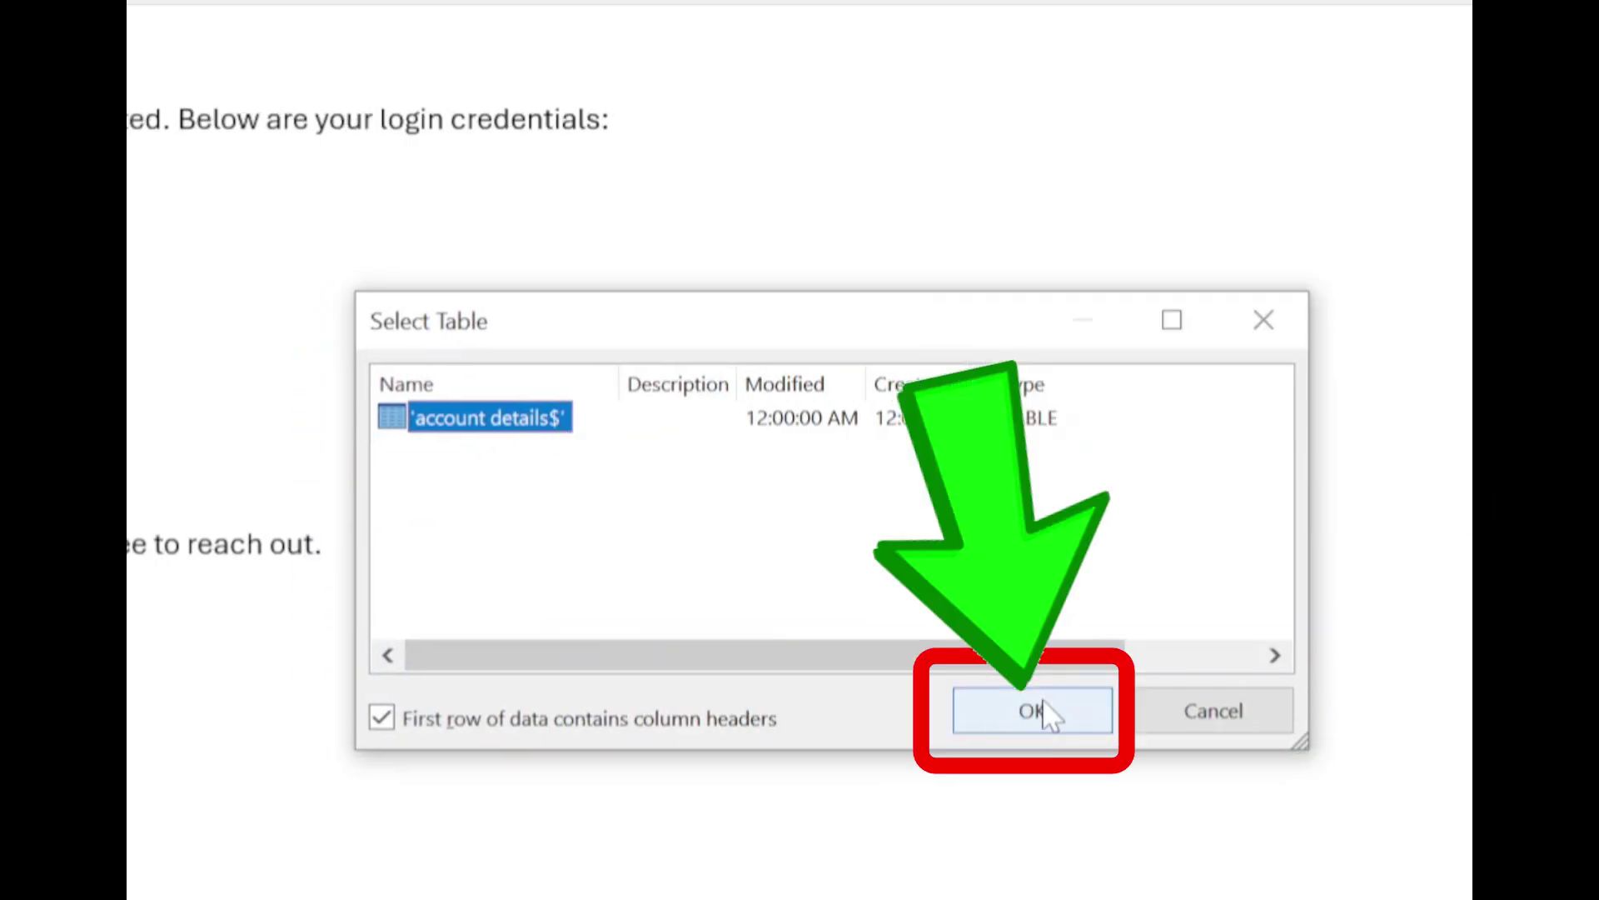
pyautogui.click(1042, 712)
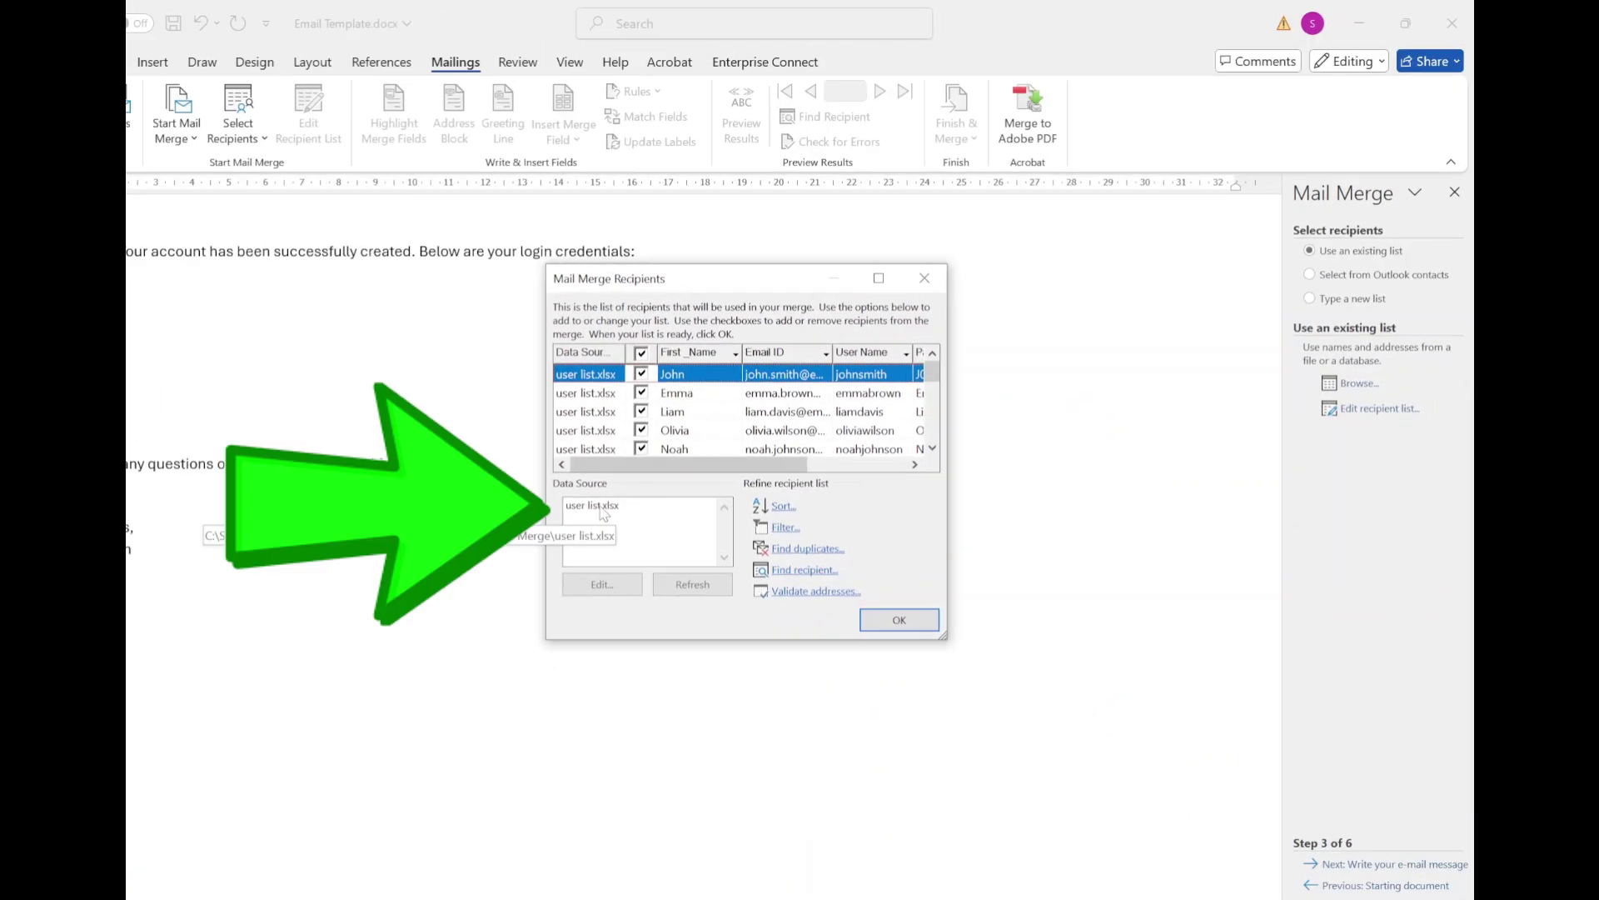
pyautogui.click(470, 660)
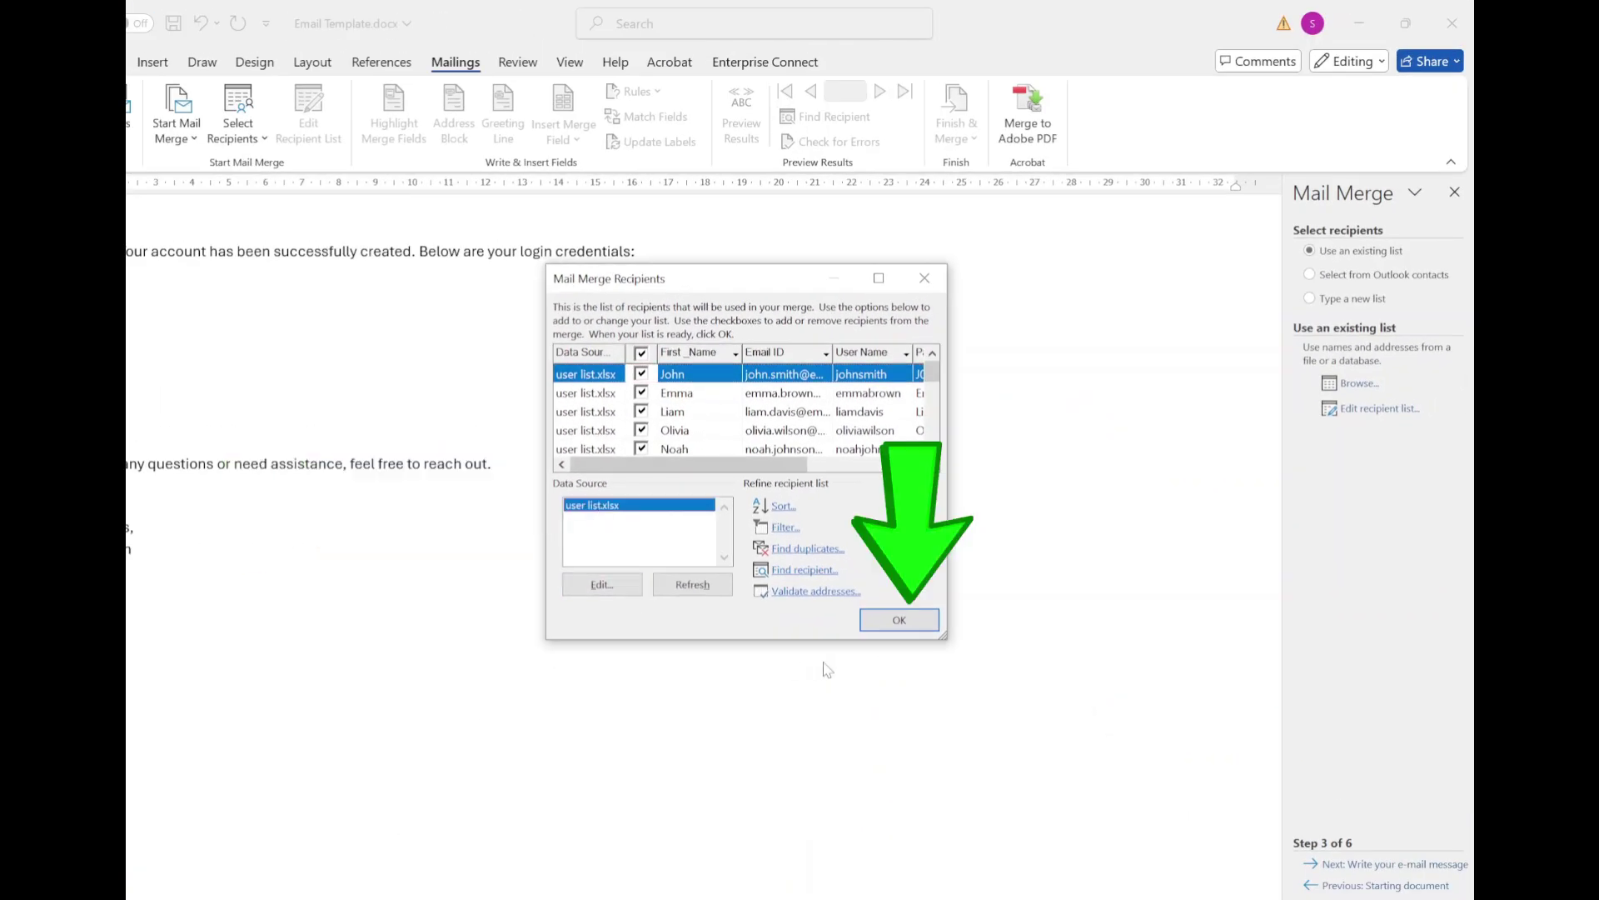
pyautogui.click(883, 620)
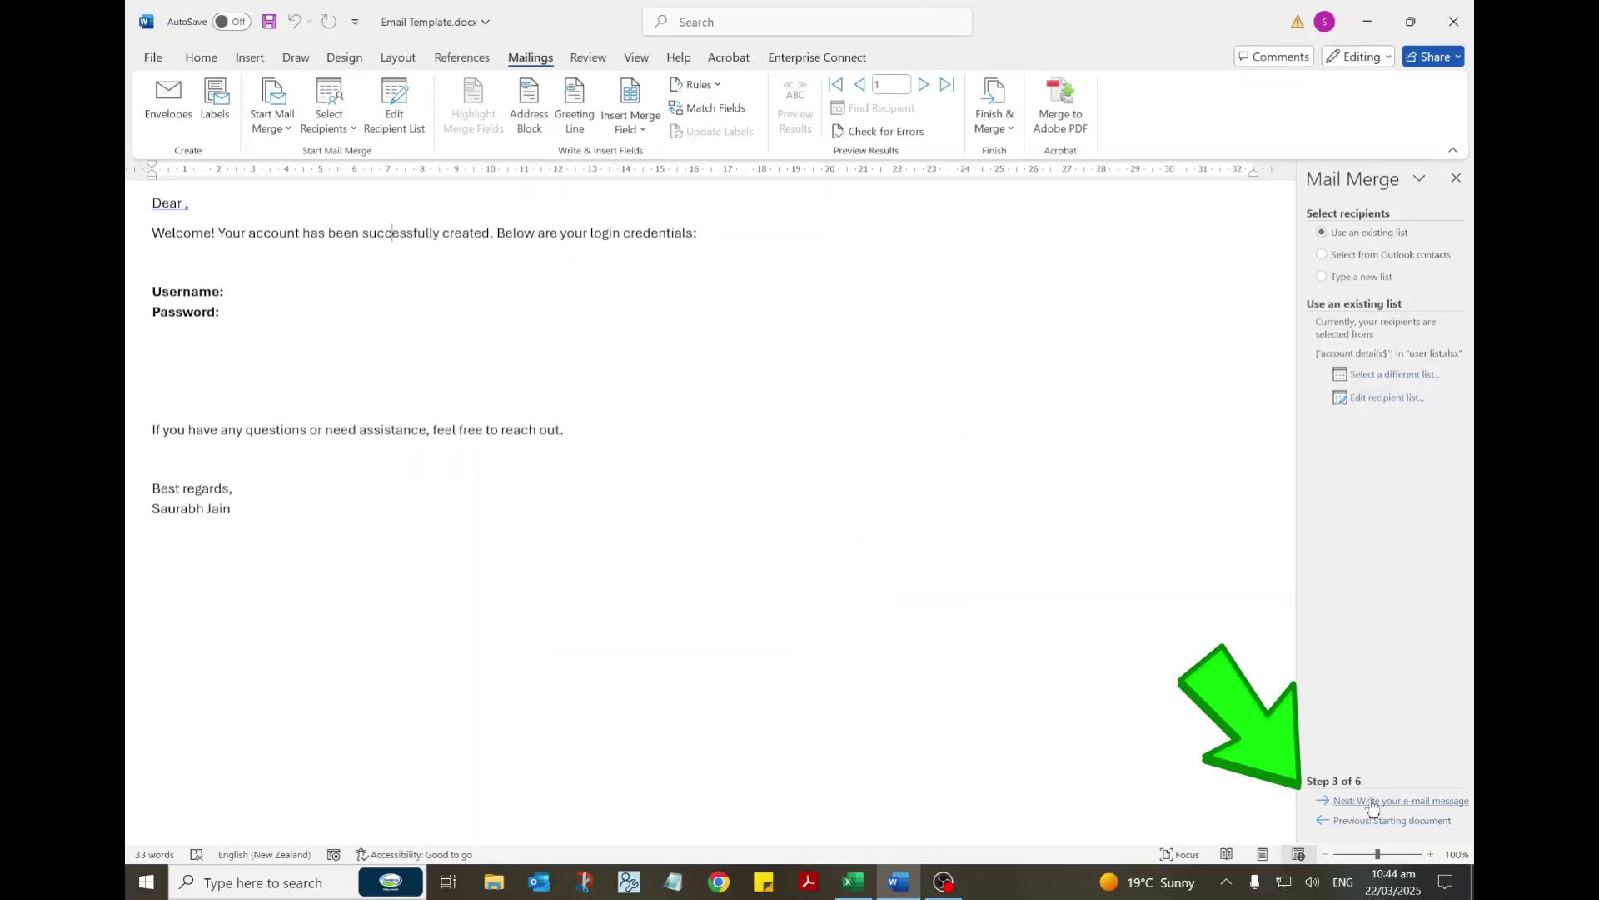
# In the message-writing stage, insert an address block after "Dear" with First Name matched to First _Name and the first-name-only format "Josh".
pyautogui.click(1372, 801)
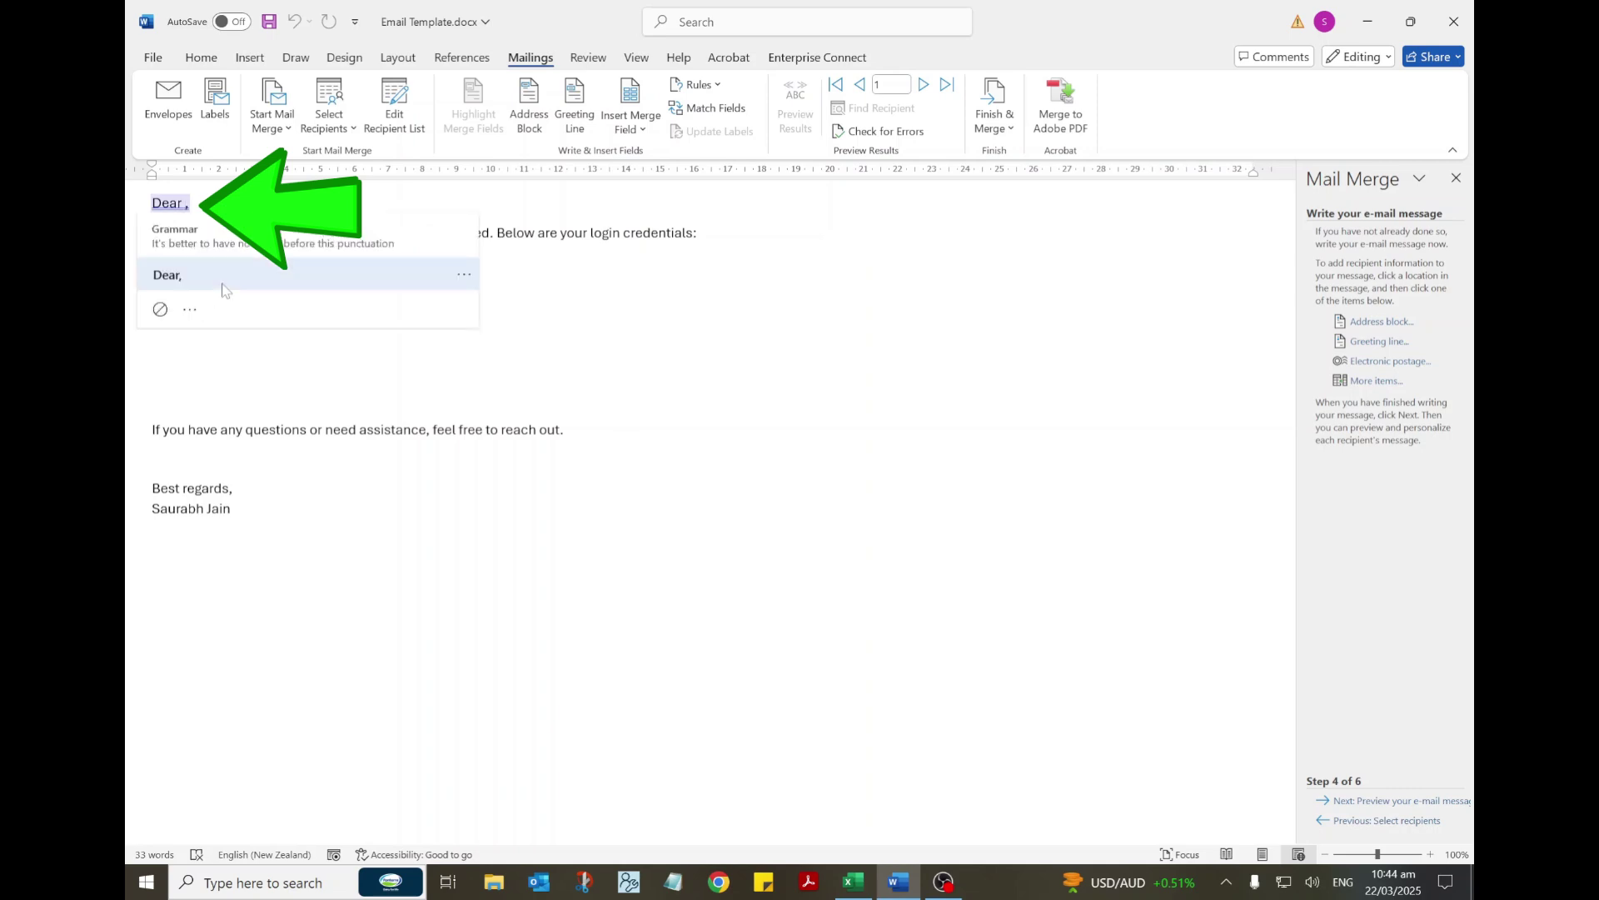
pyautogui.click(1383, 323)
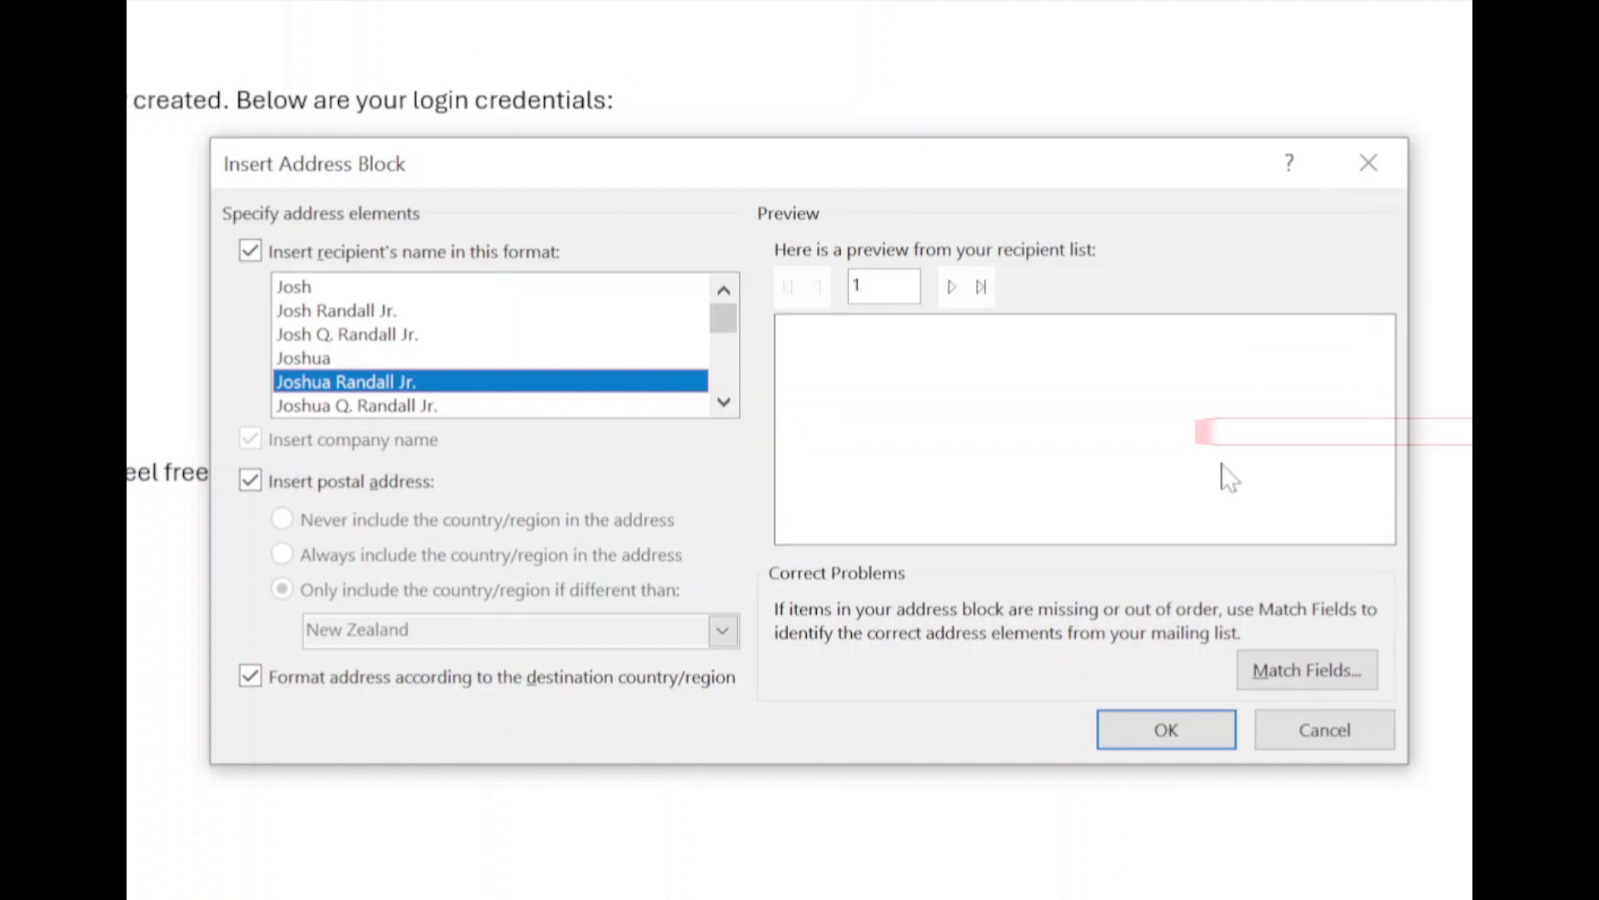
pyautogui.click(1306, 671)
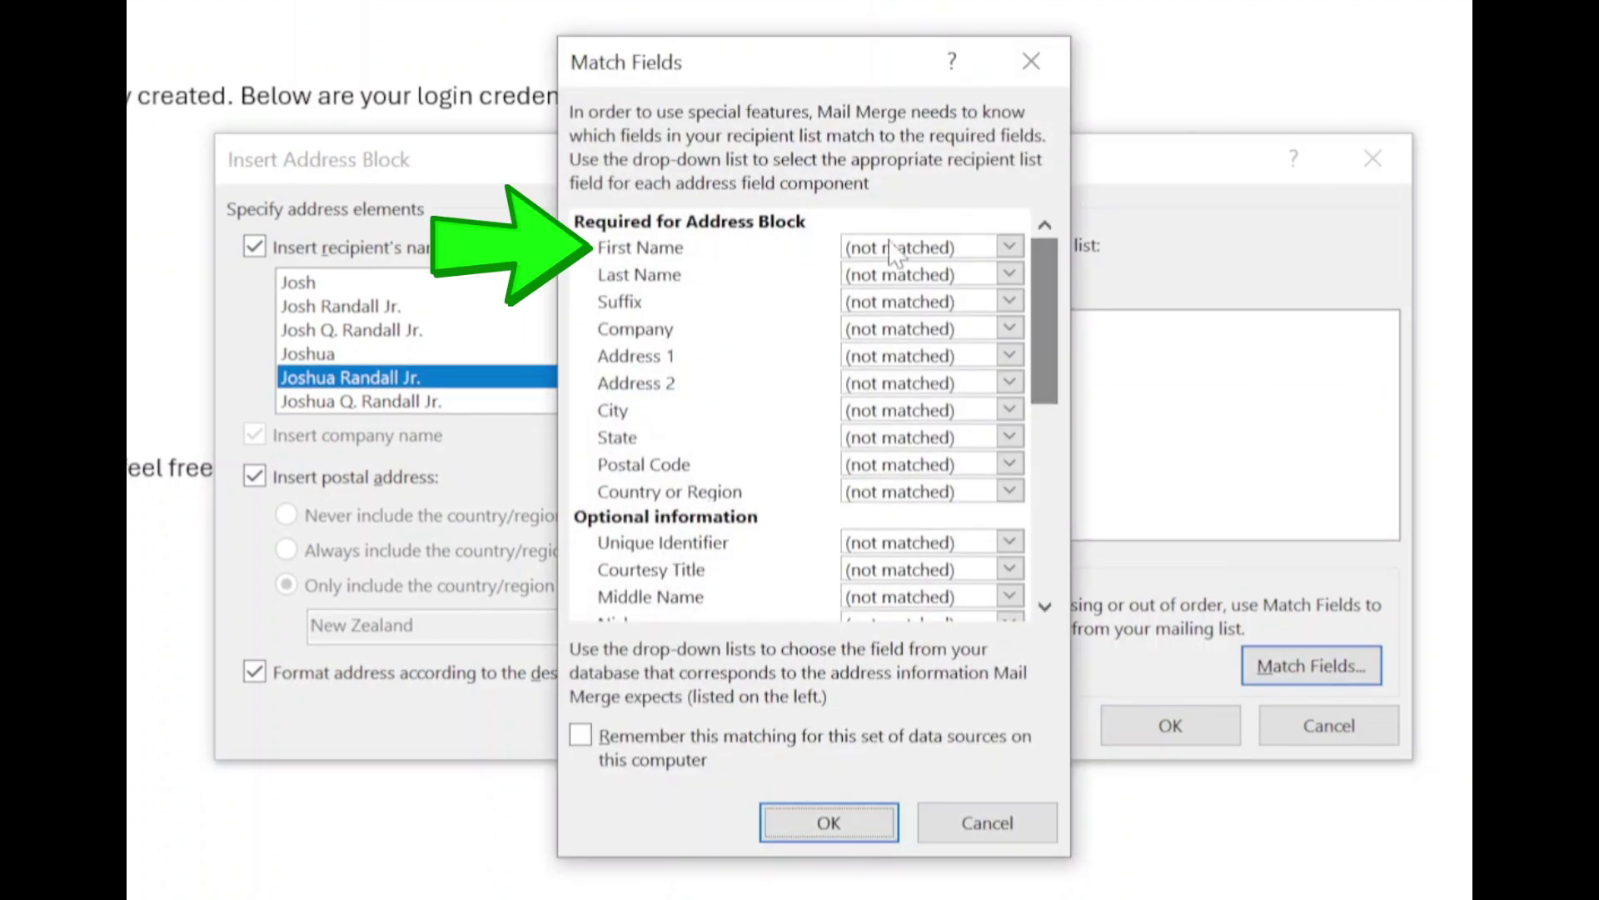
pyautogui.click(912, 248)
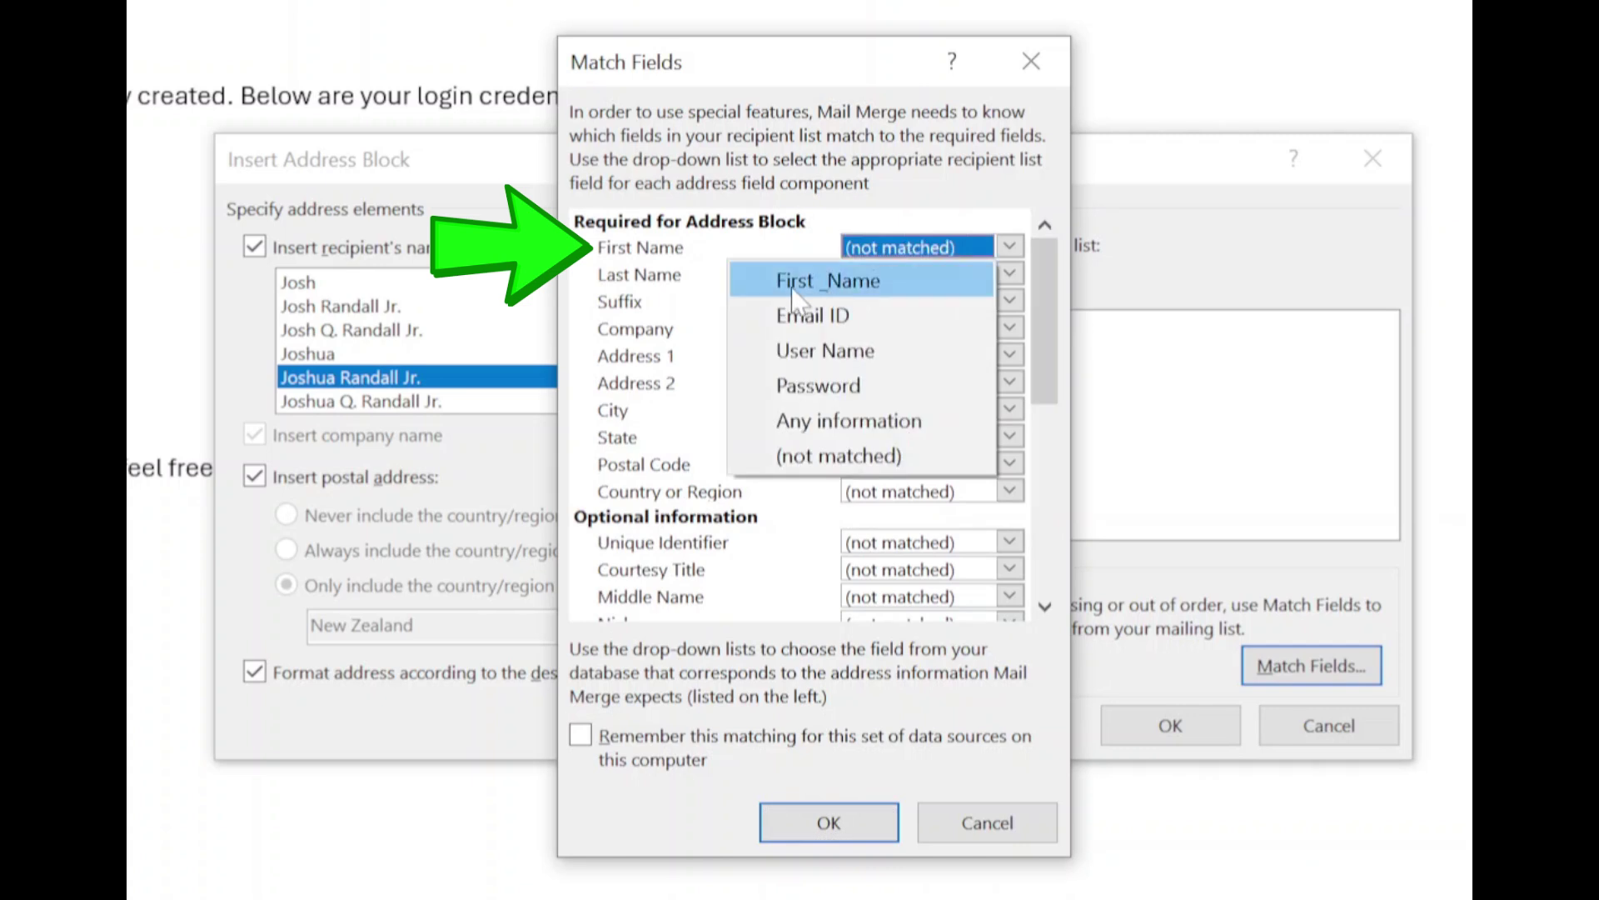
pyautogui.click(898, 280)
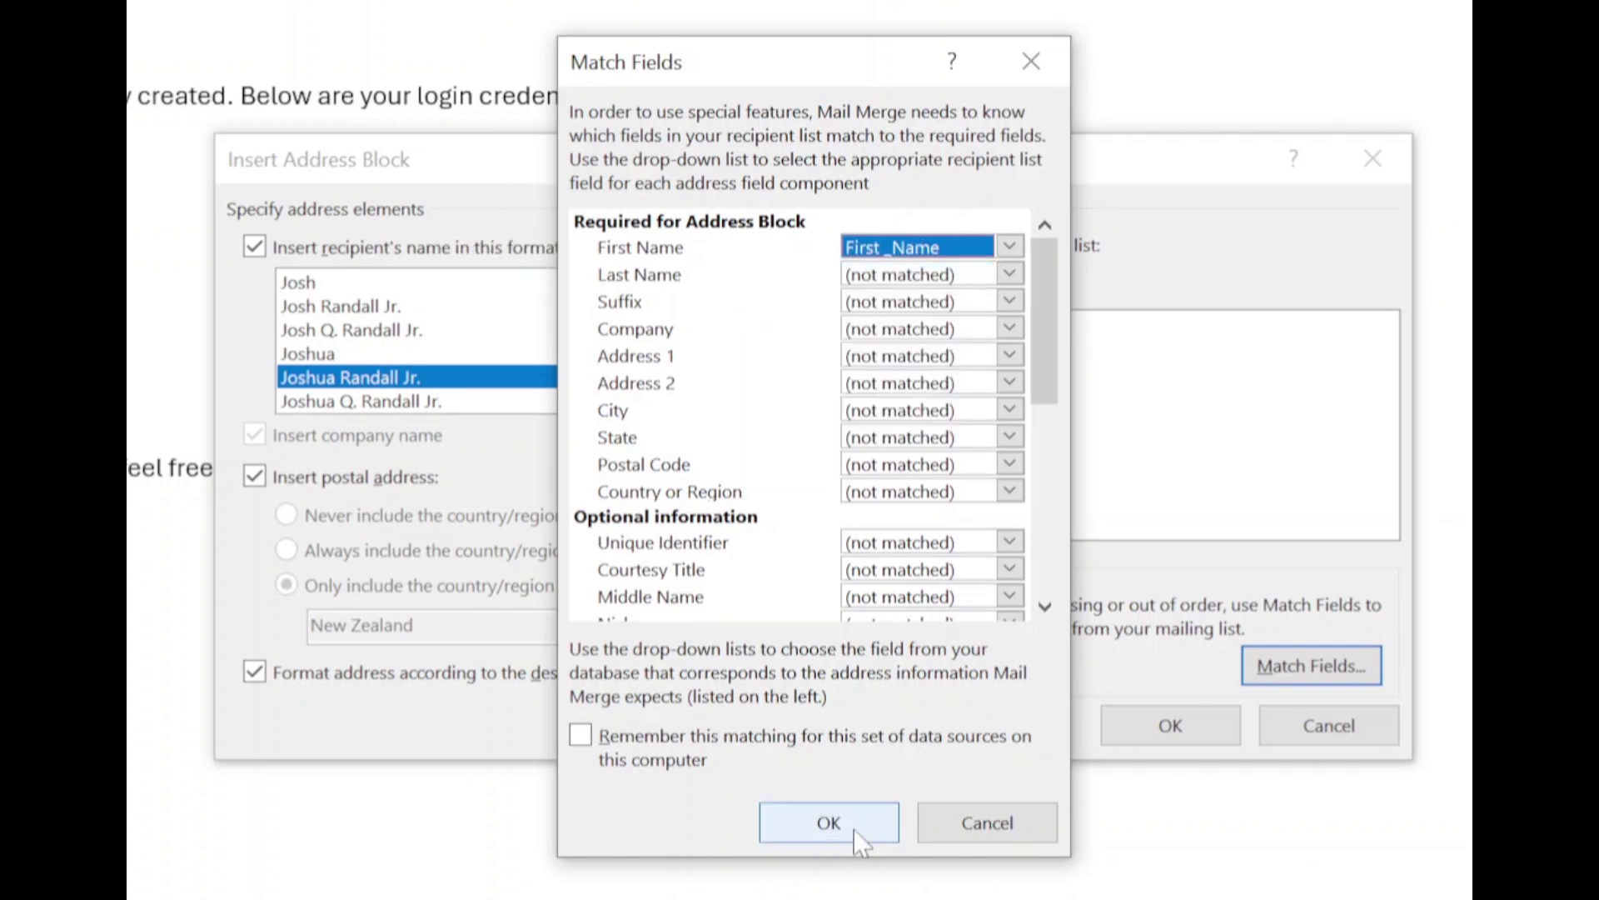
pyautogui.click(827, 825)
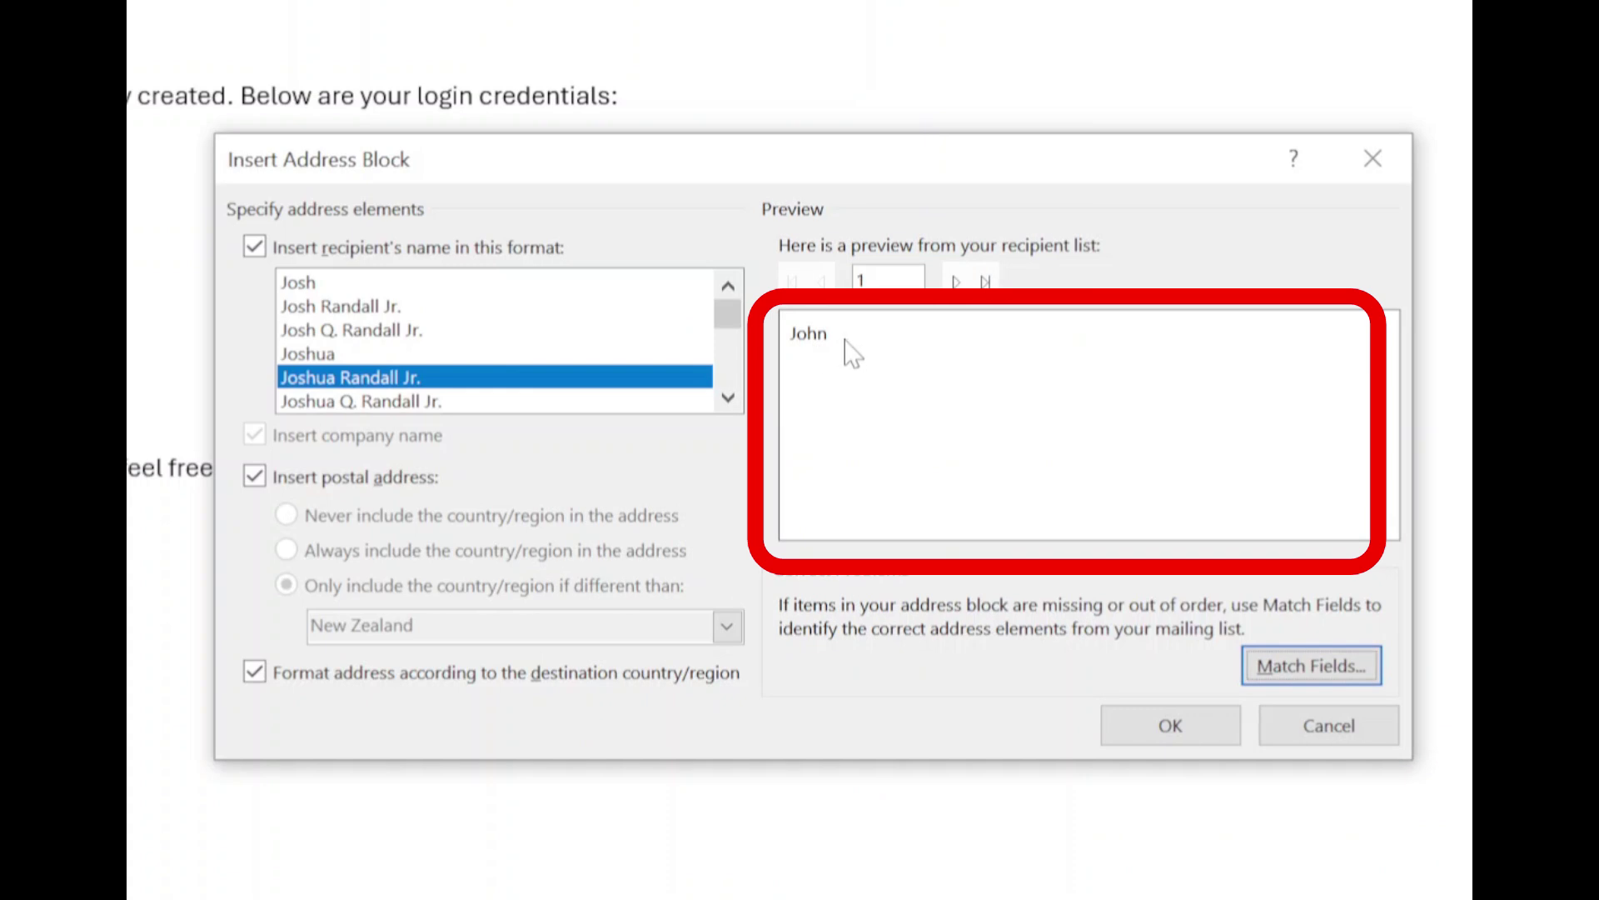
pyautogui.click(314, 283)
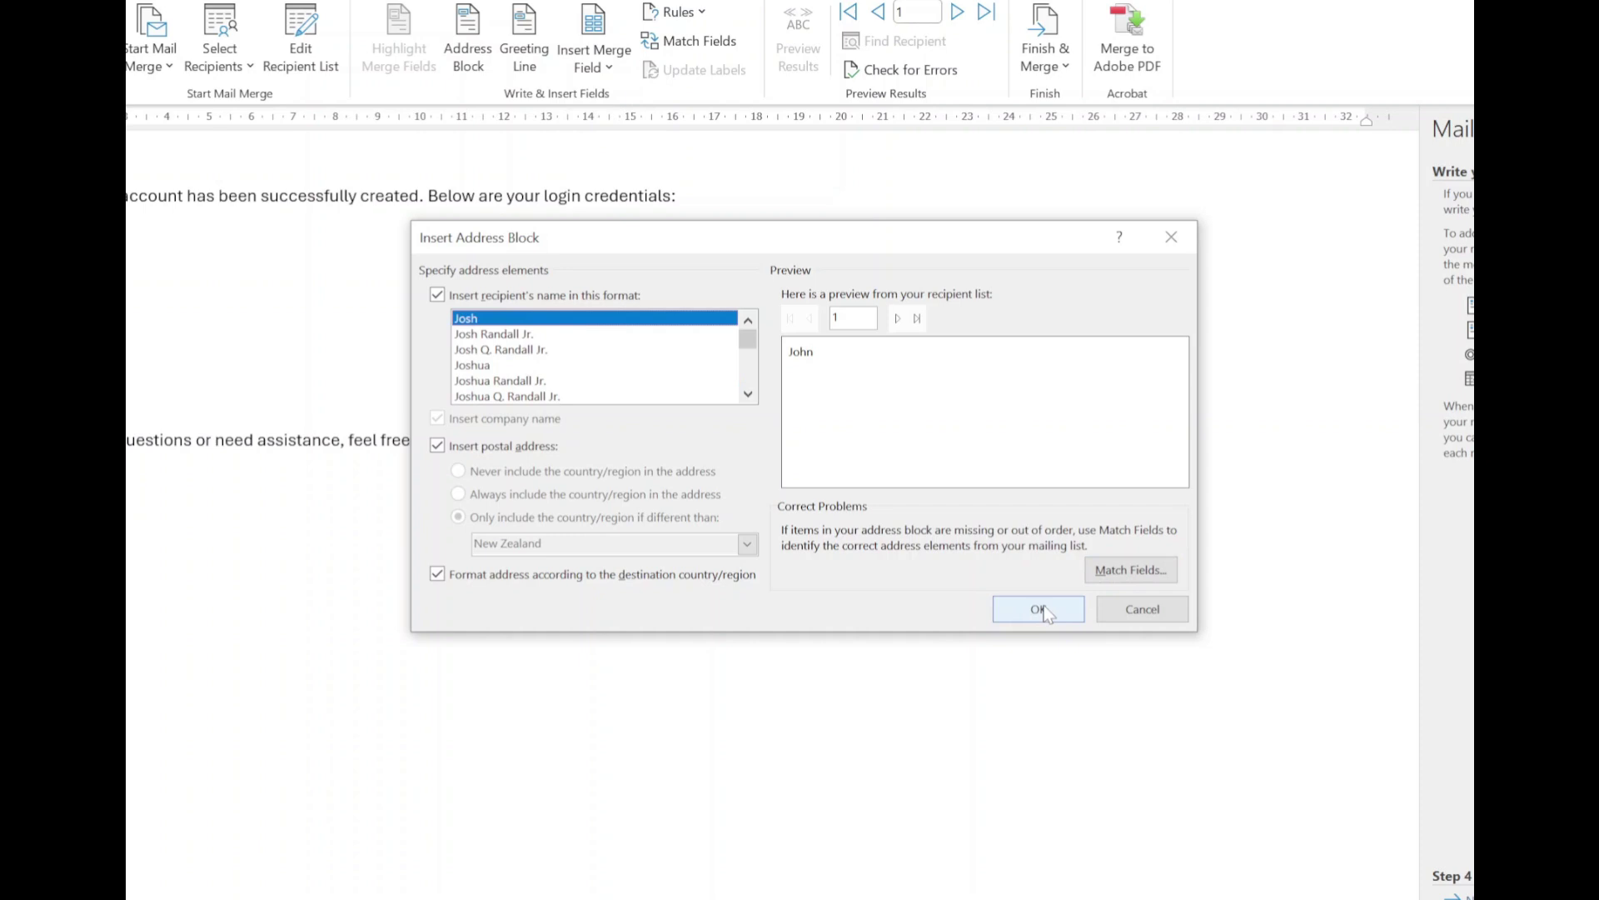
pyautogui.click(1213, 736)
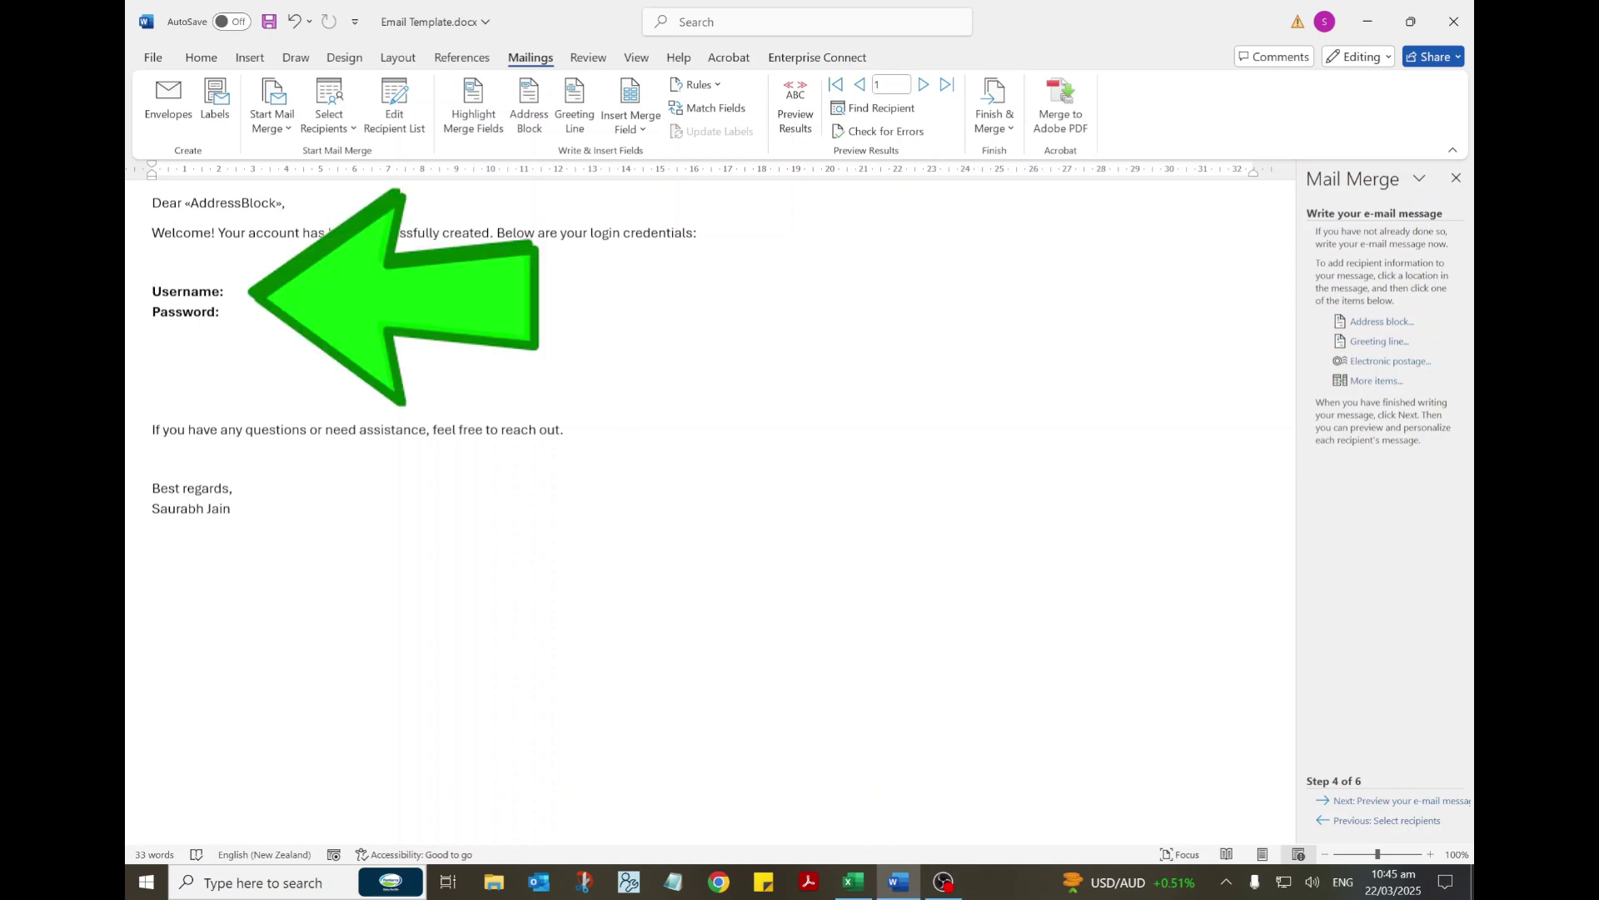
# Insert the User Name database field after the "Username:" label in the message.
pyautogui.click(1383, 387)
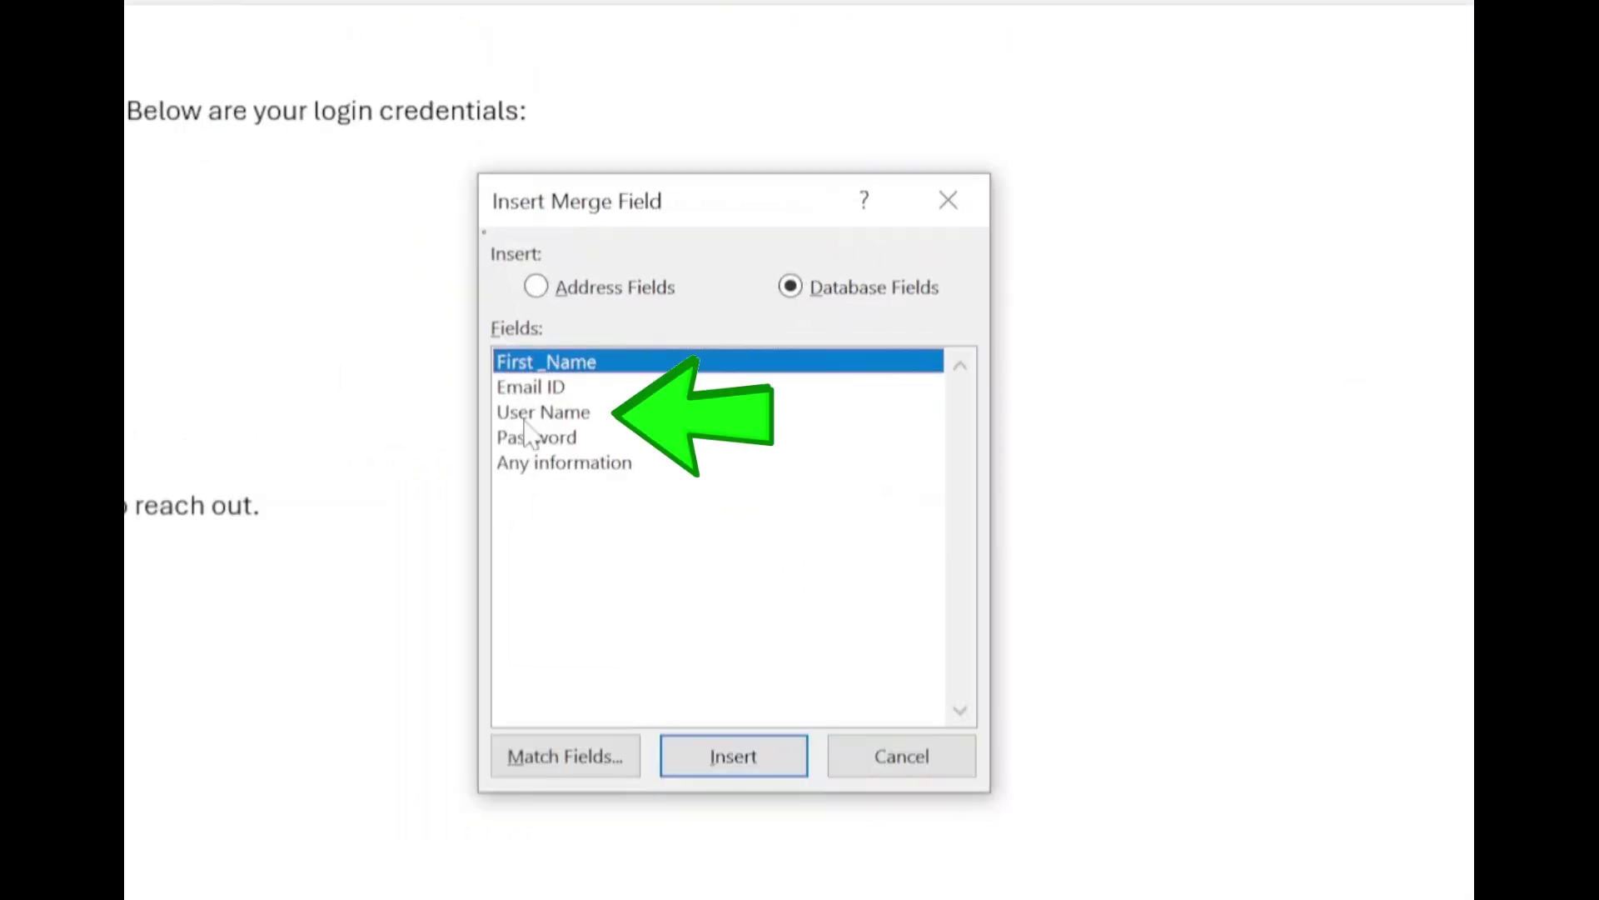
pyautogui.click(527, 415)
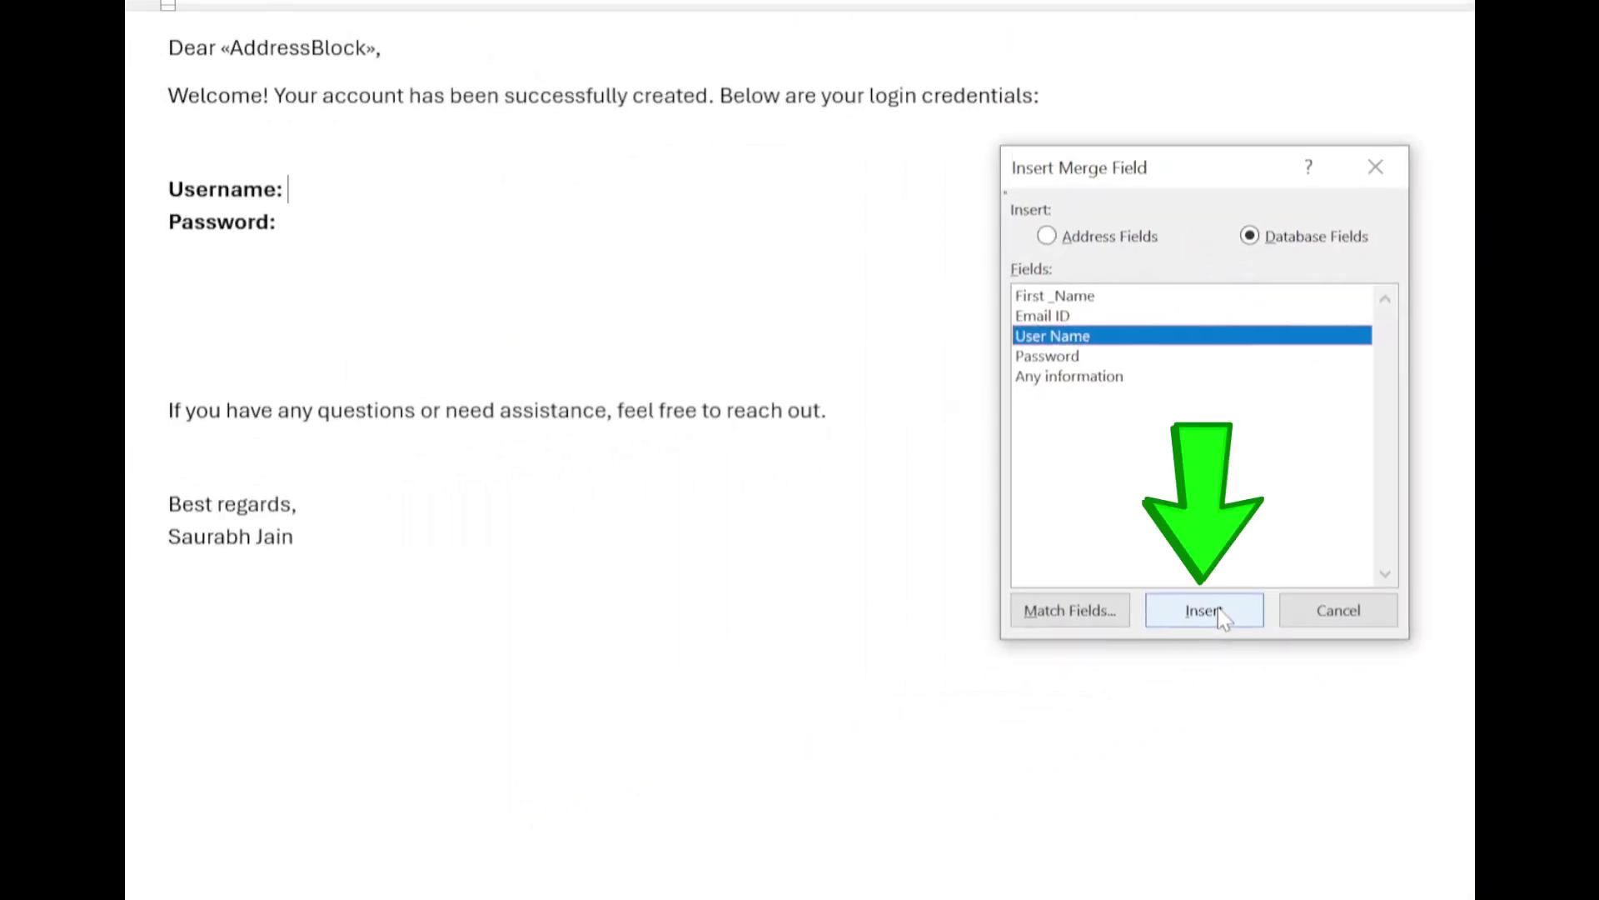
pyautogui.click(1220, 615)
pyautogui.click(1339, 610)
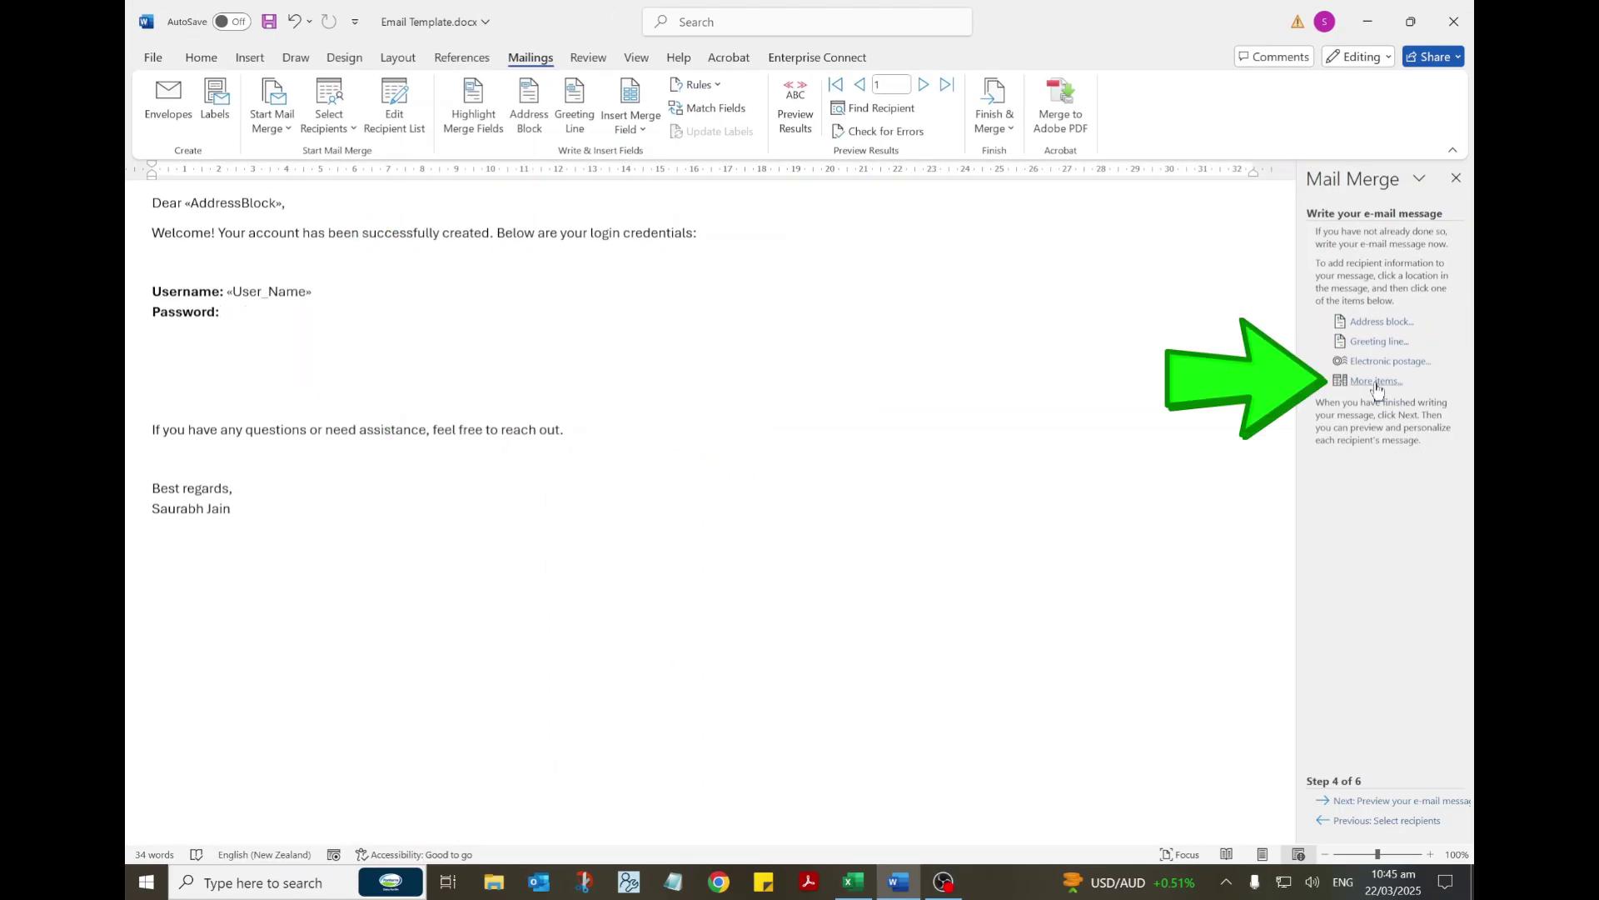
# Insert the Password database field after the "Password:" label in the message.
pyautogui.click(1377, 381)
pyautogui.click(698, 397)
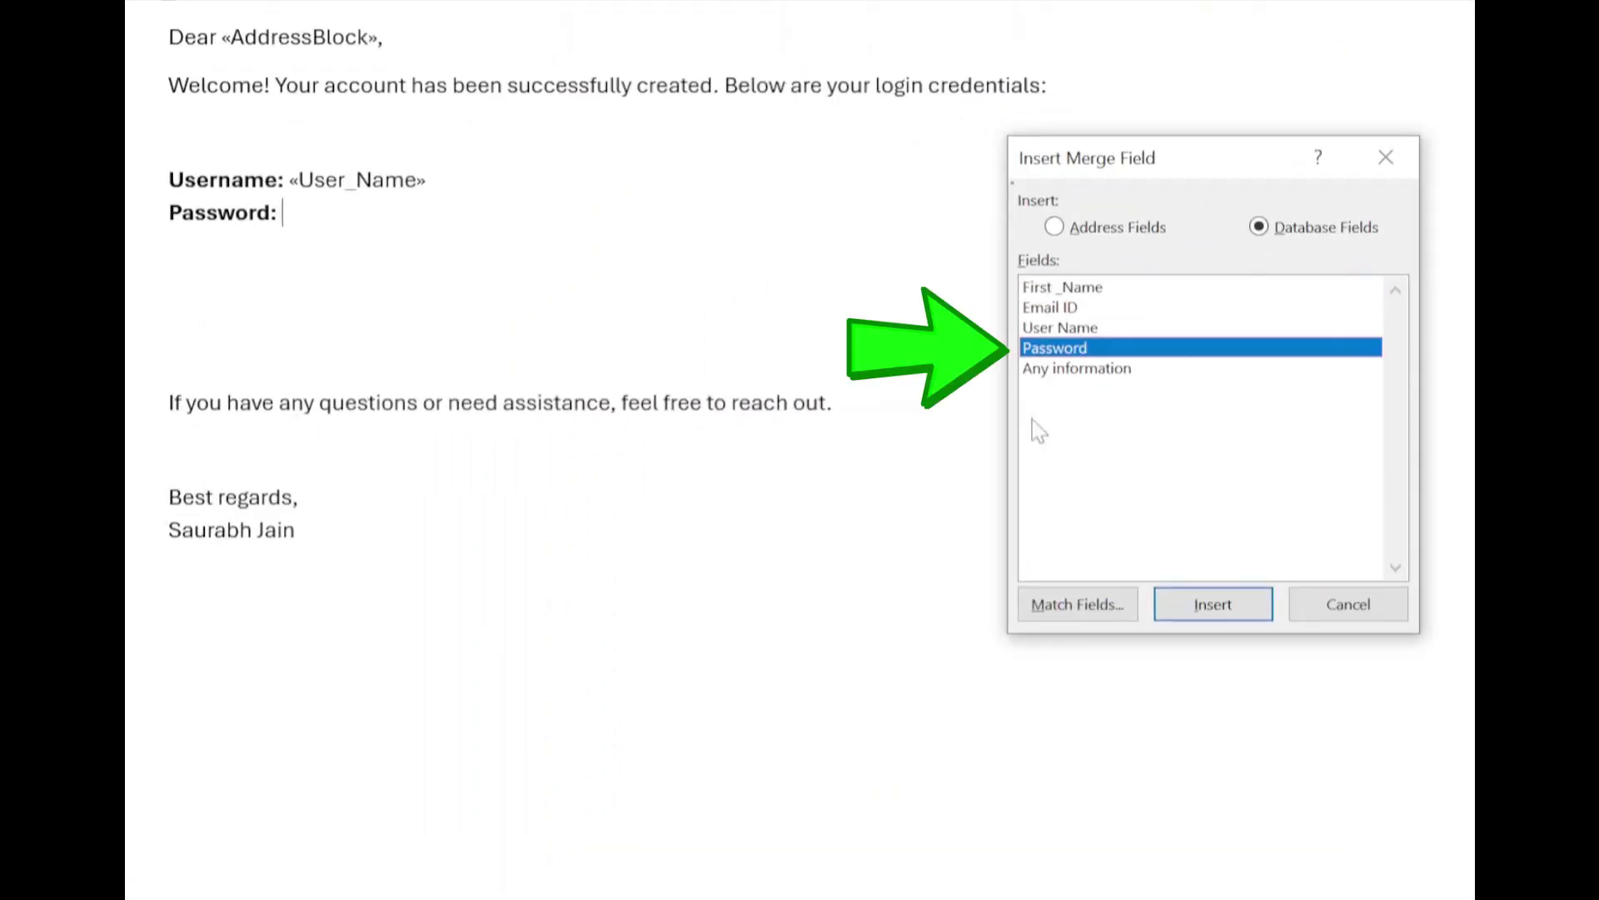
pyautogui.click(1249, 614)
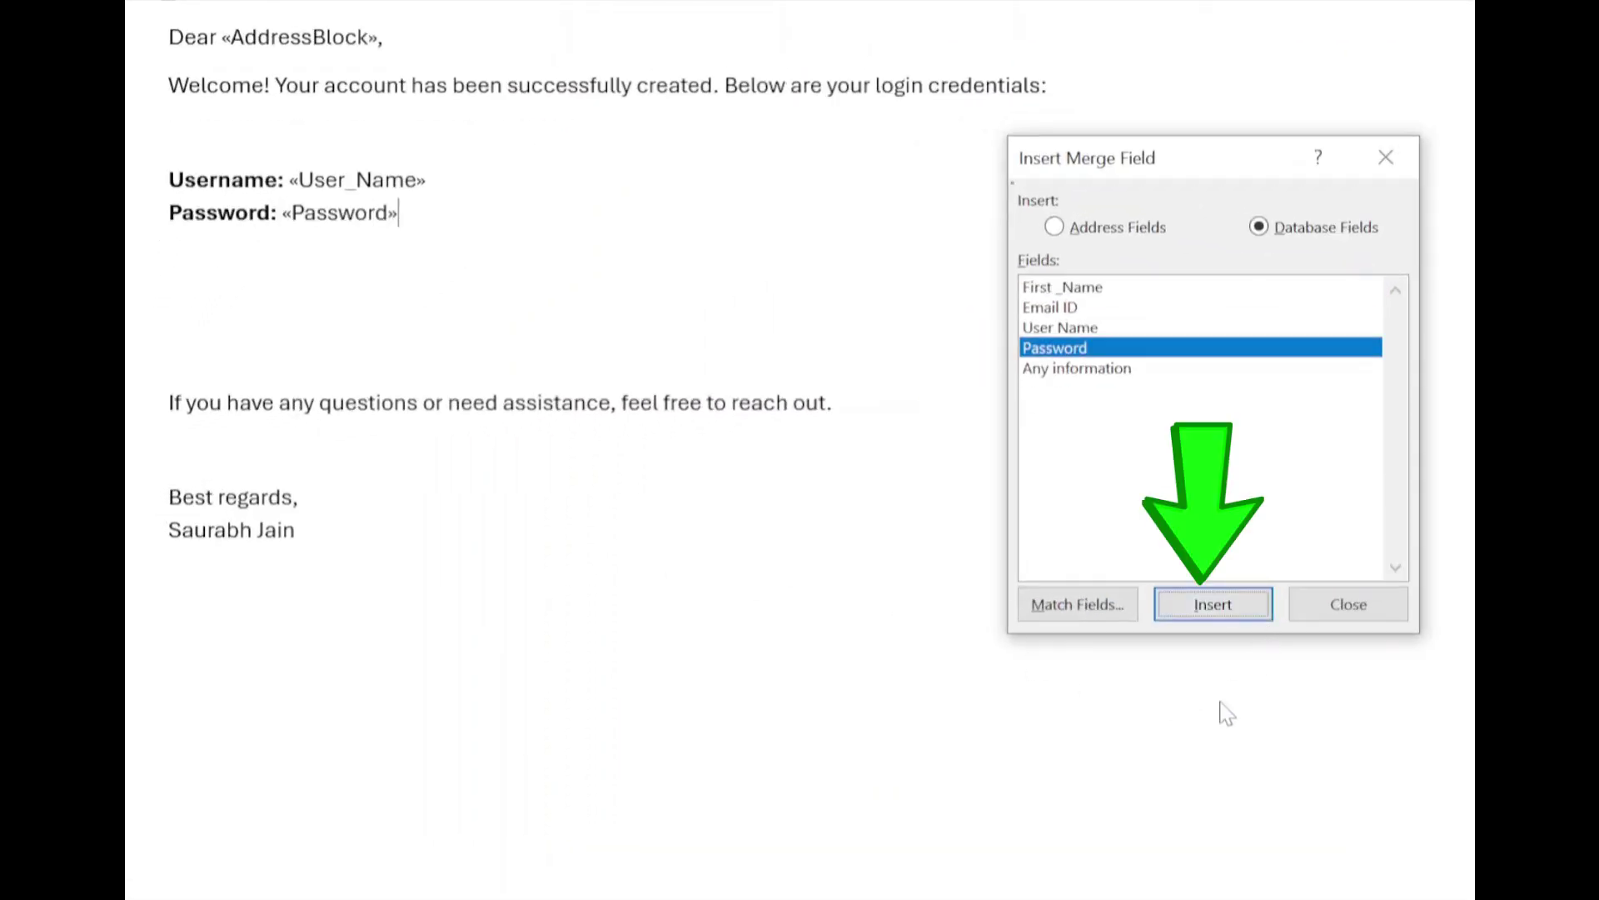
pyautogui.click(1358, 615)
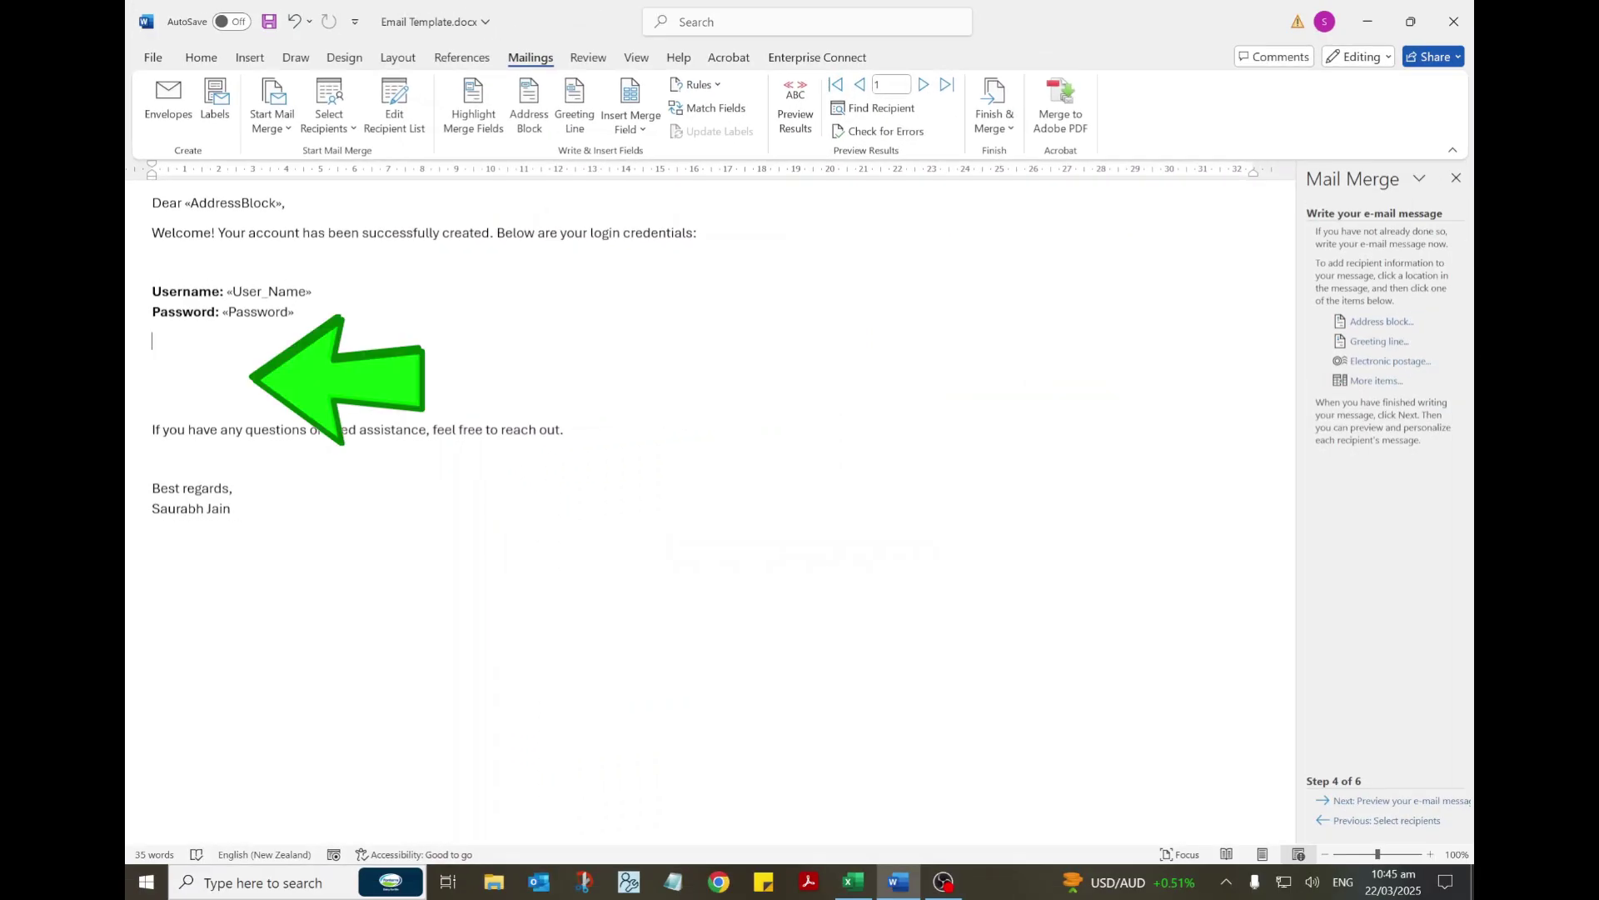
# Insert the Any information database field on the line below the password line.
pyautogui.click(1382, 380)
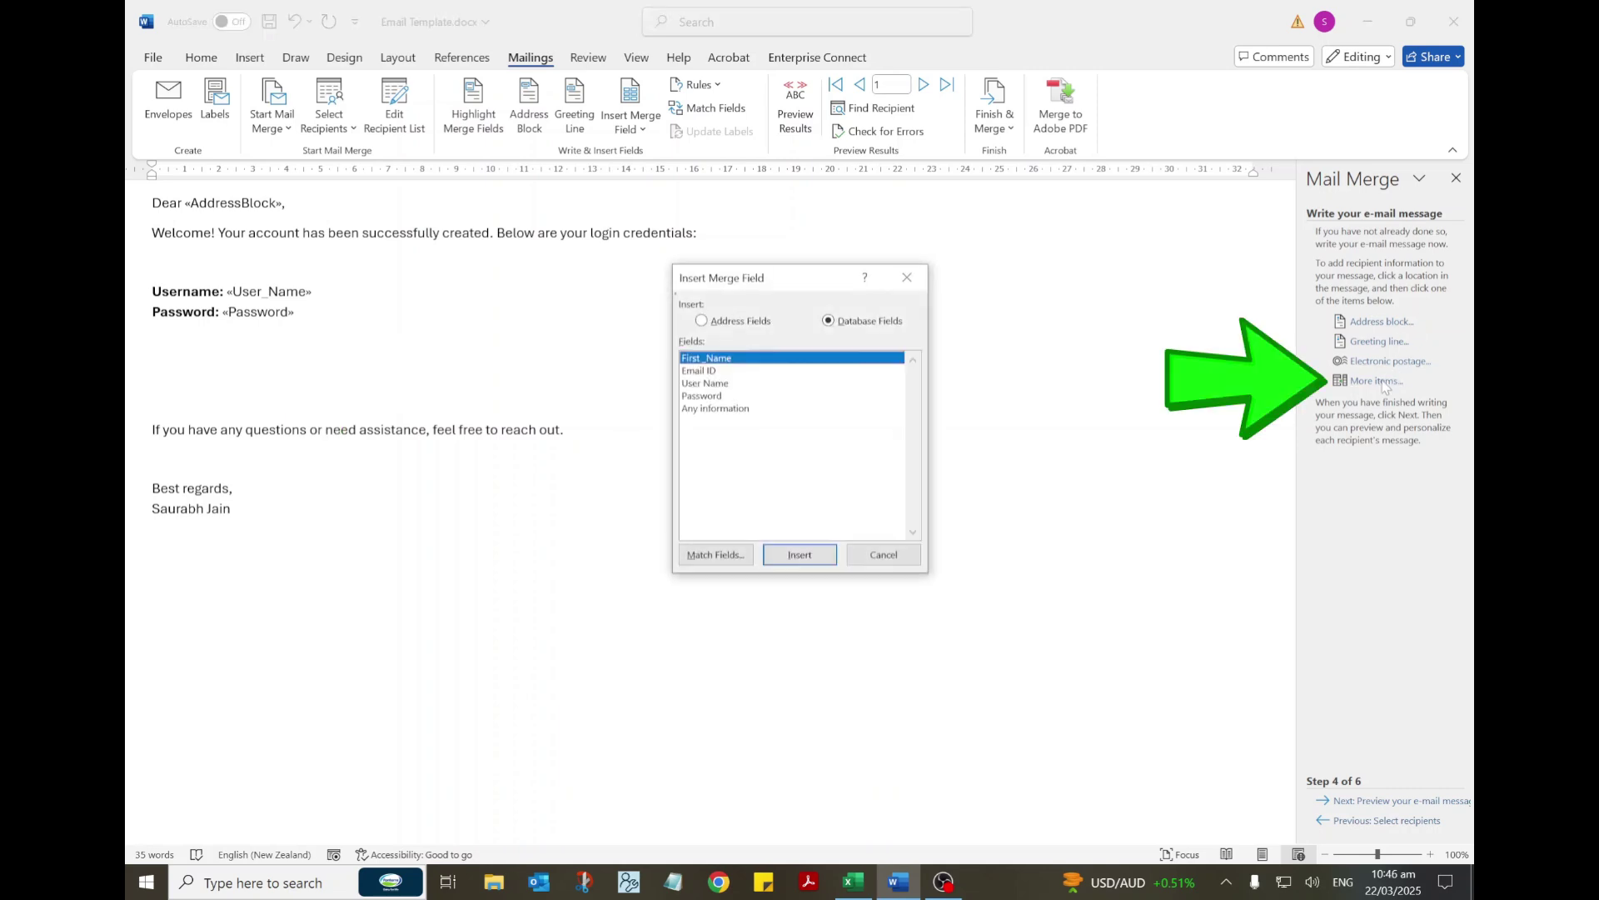
pyautogui.click(724, 409)
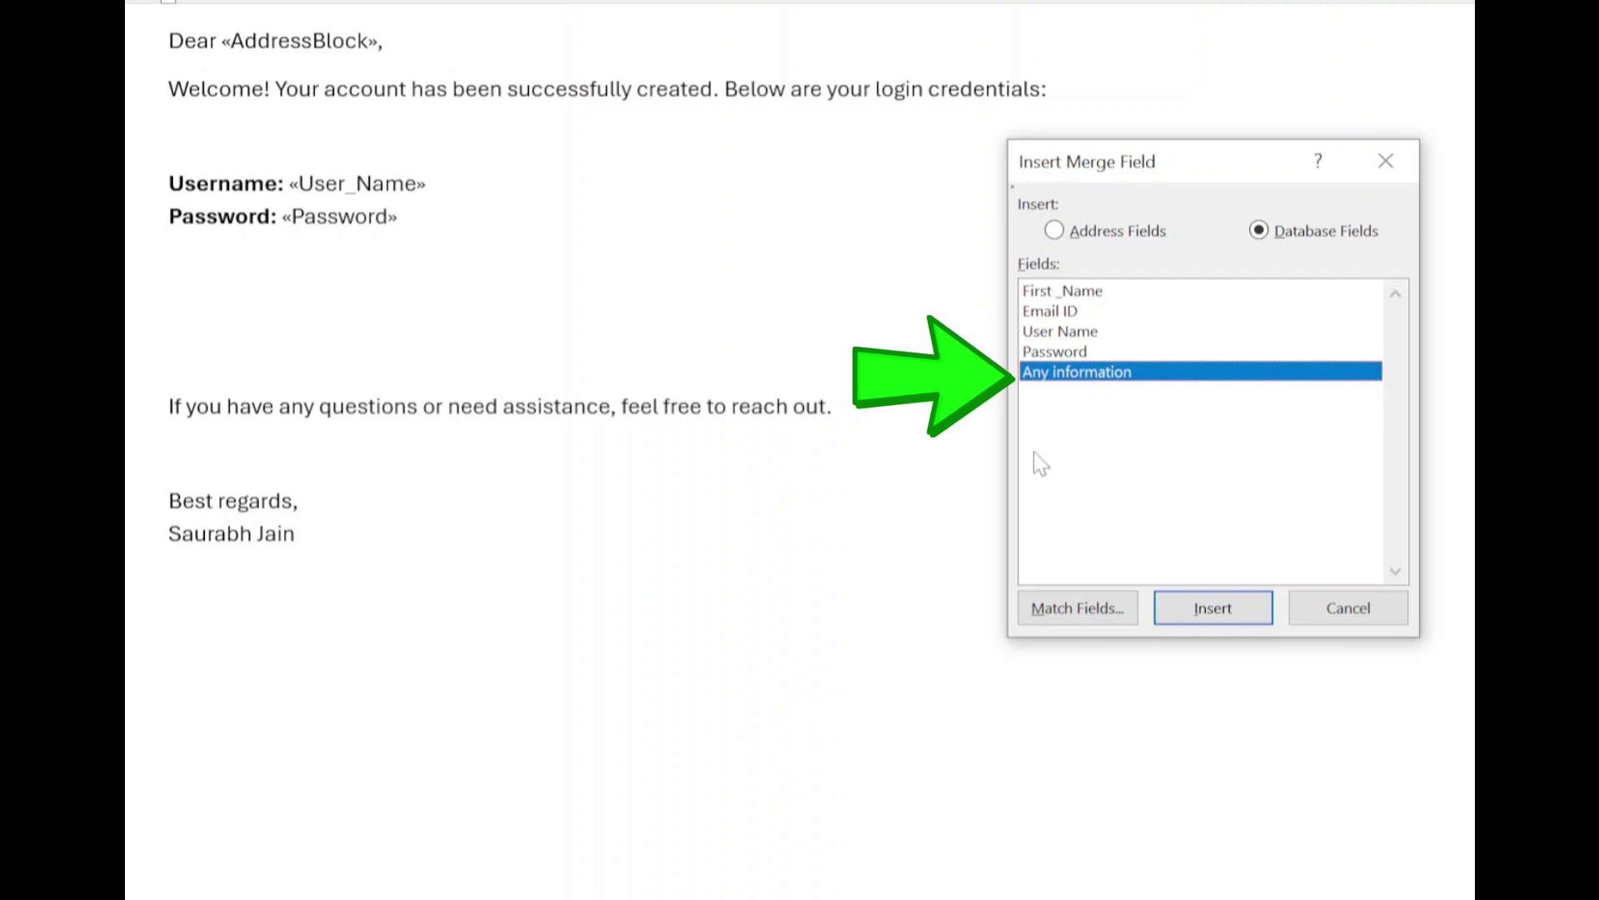
pyautogui.click(1230, 621)
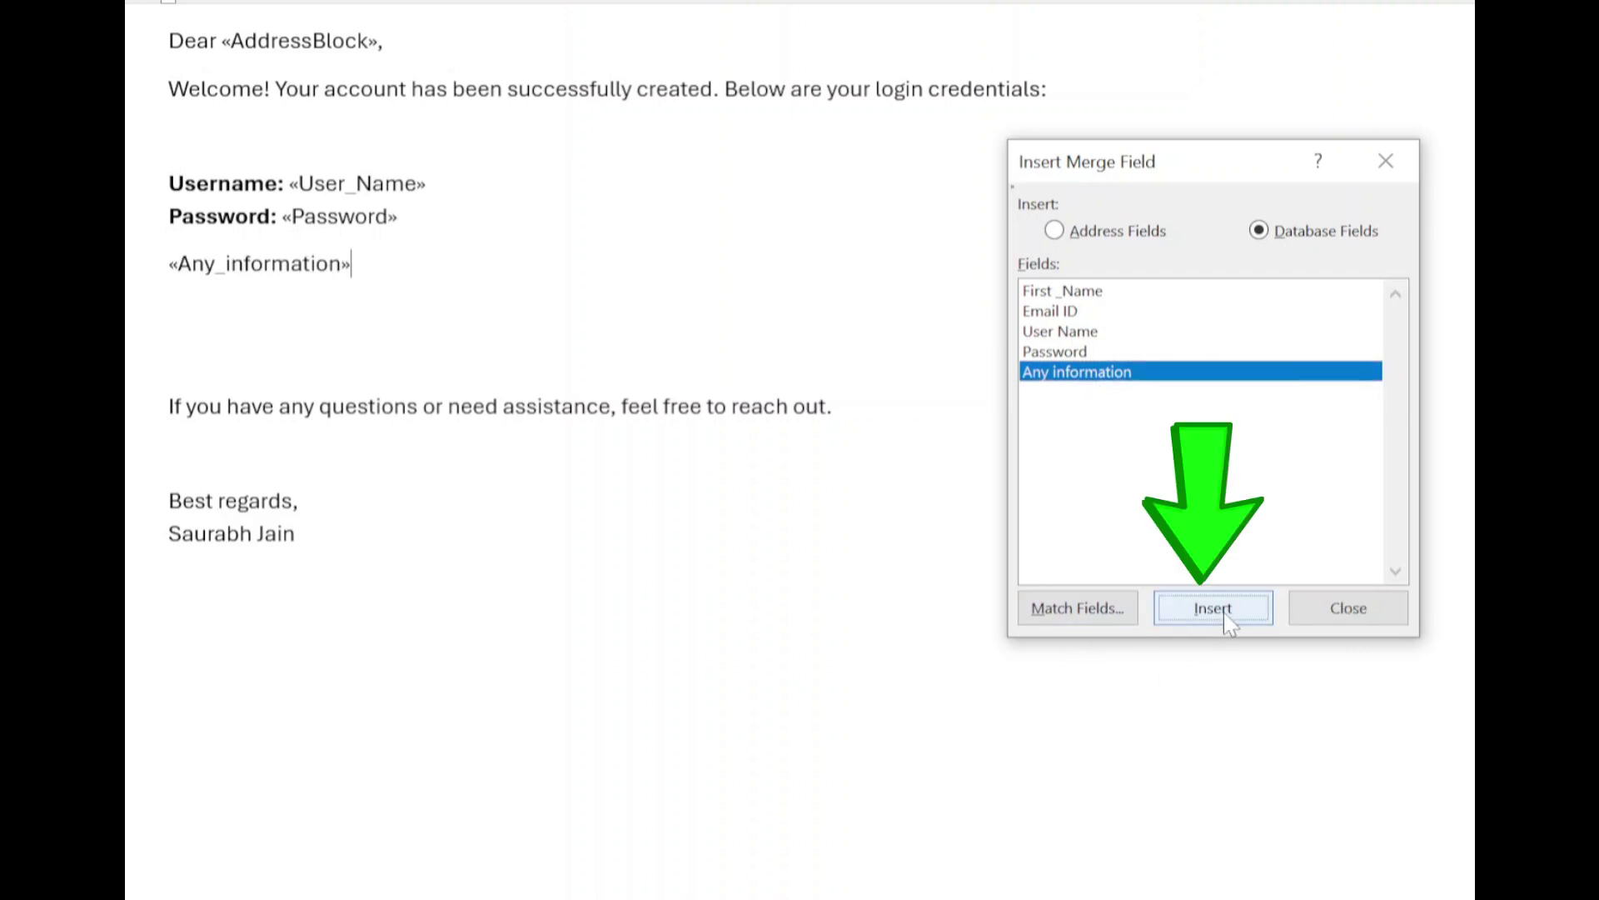
pyautogui.click(1348, 609)
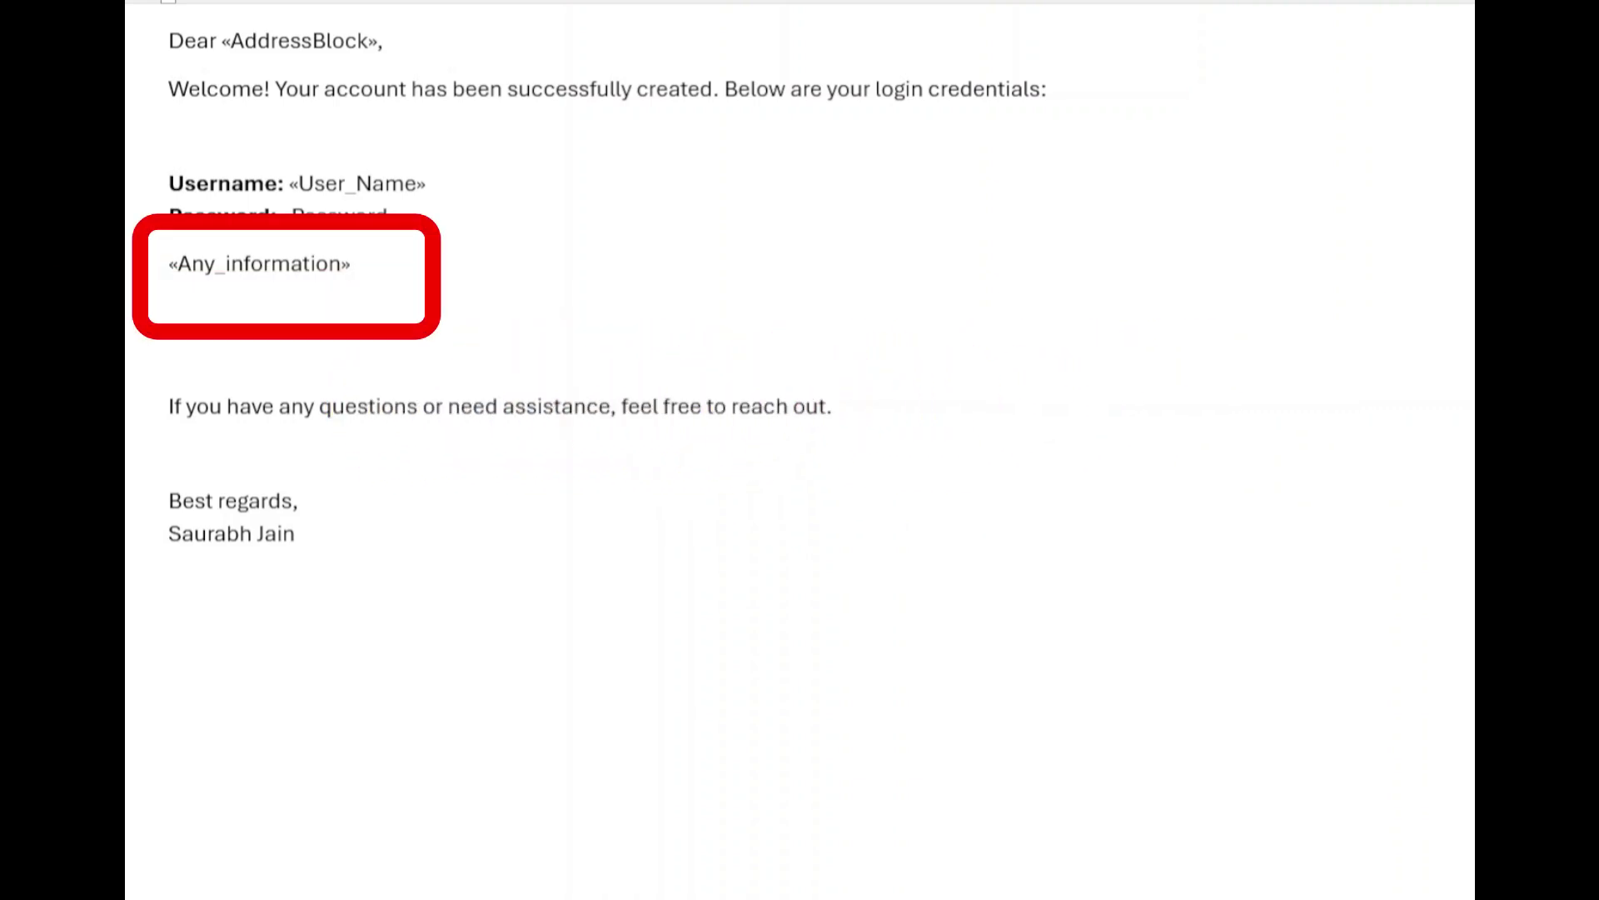
# Format the «Any_information» merge field as bold red text.
pyautogui.hotkey('shift', 'Home')
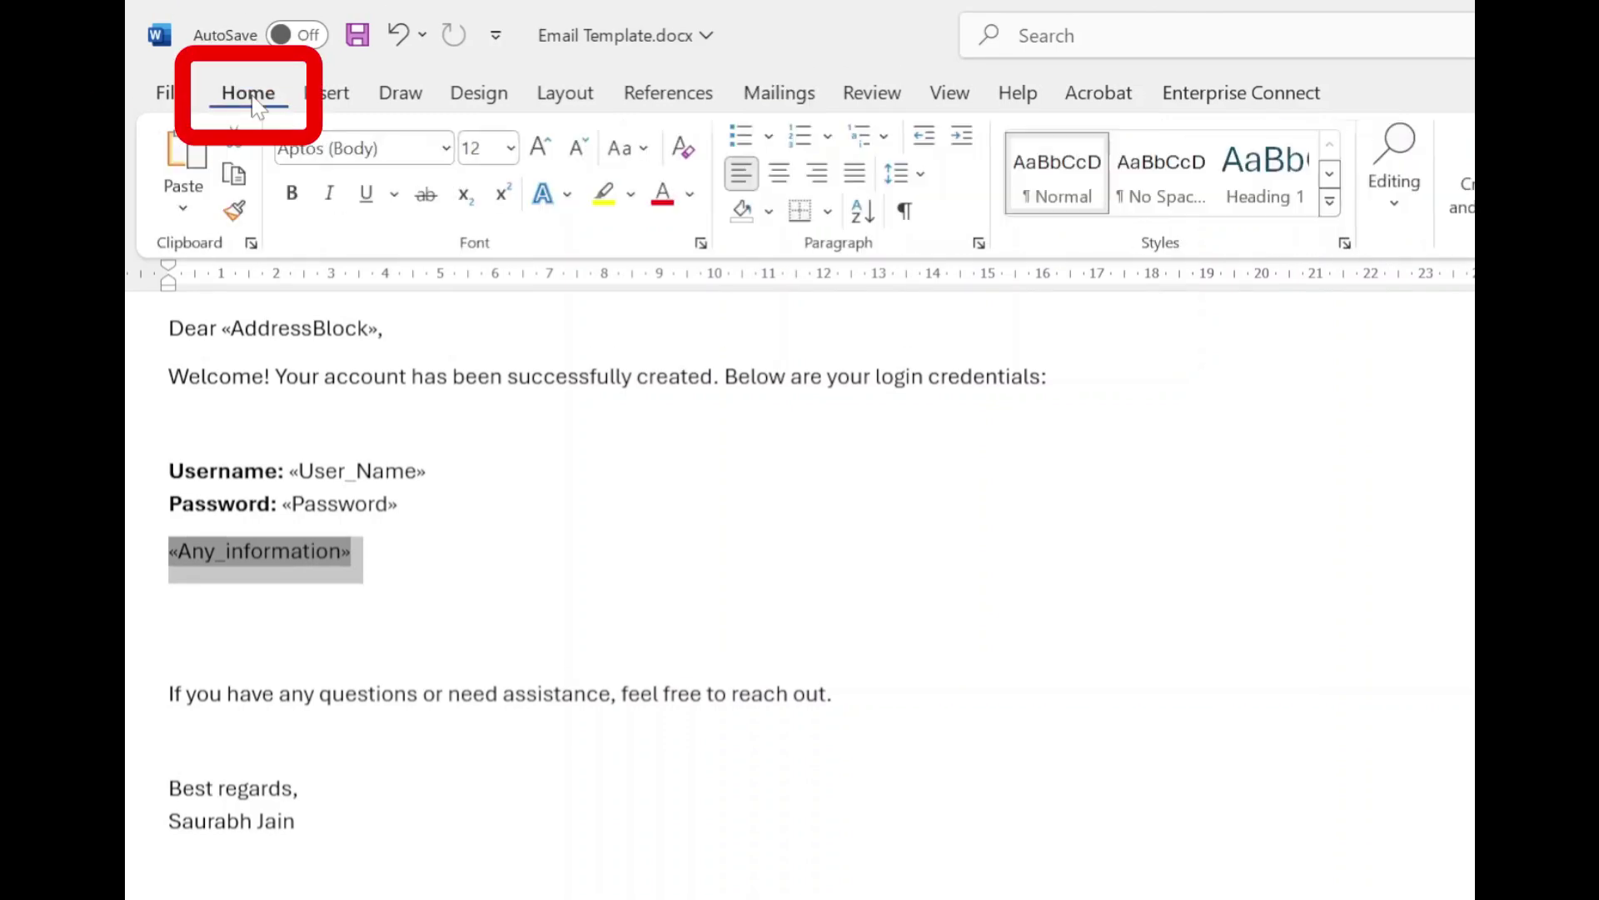
pyautogui.click(292, 193)
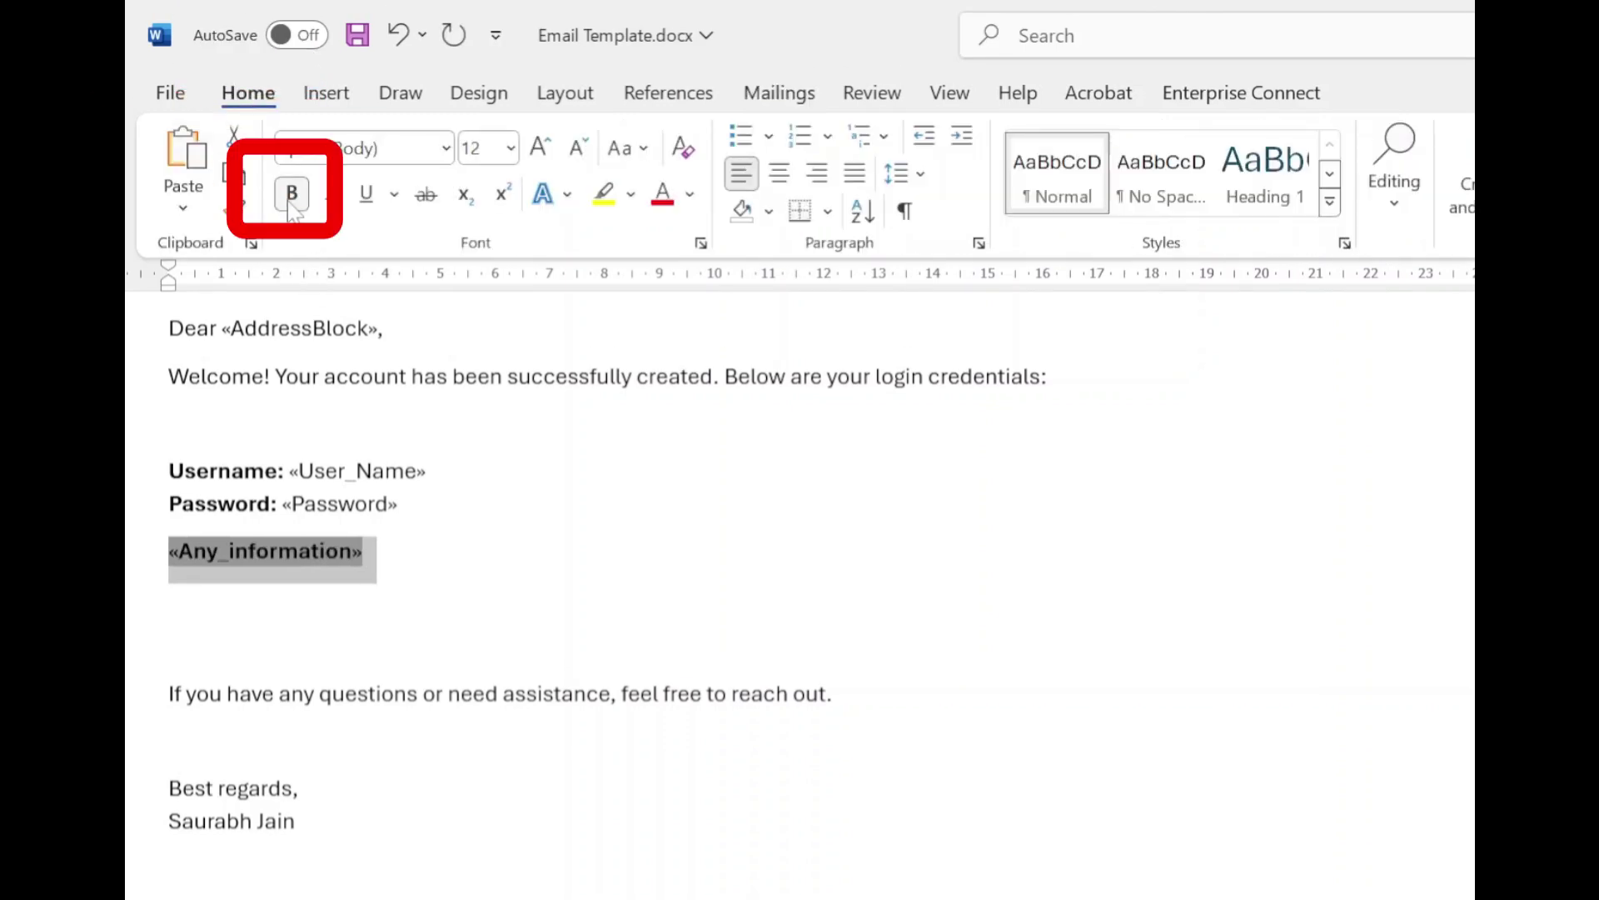
pyautogui.click(665, 207)
pyautogui.click(478, 634)
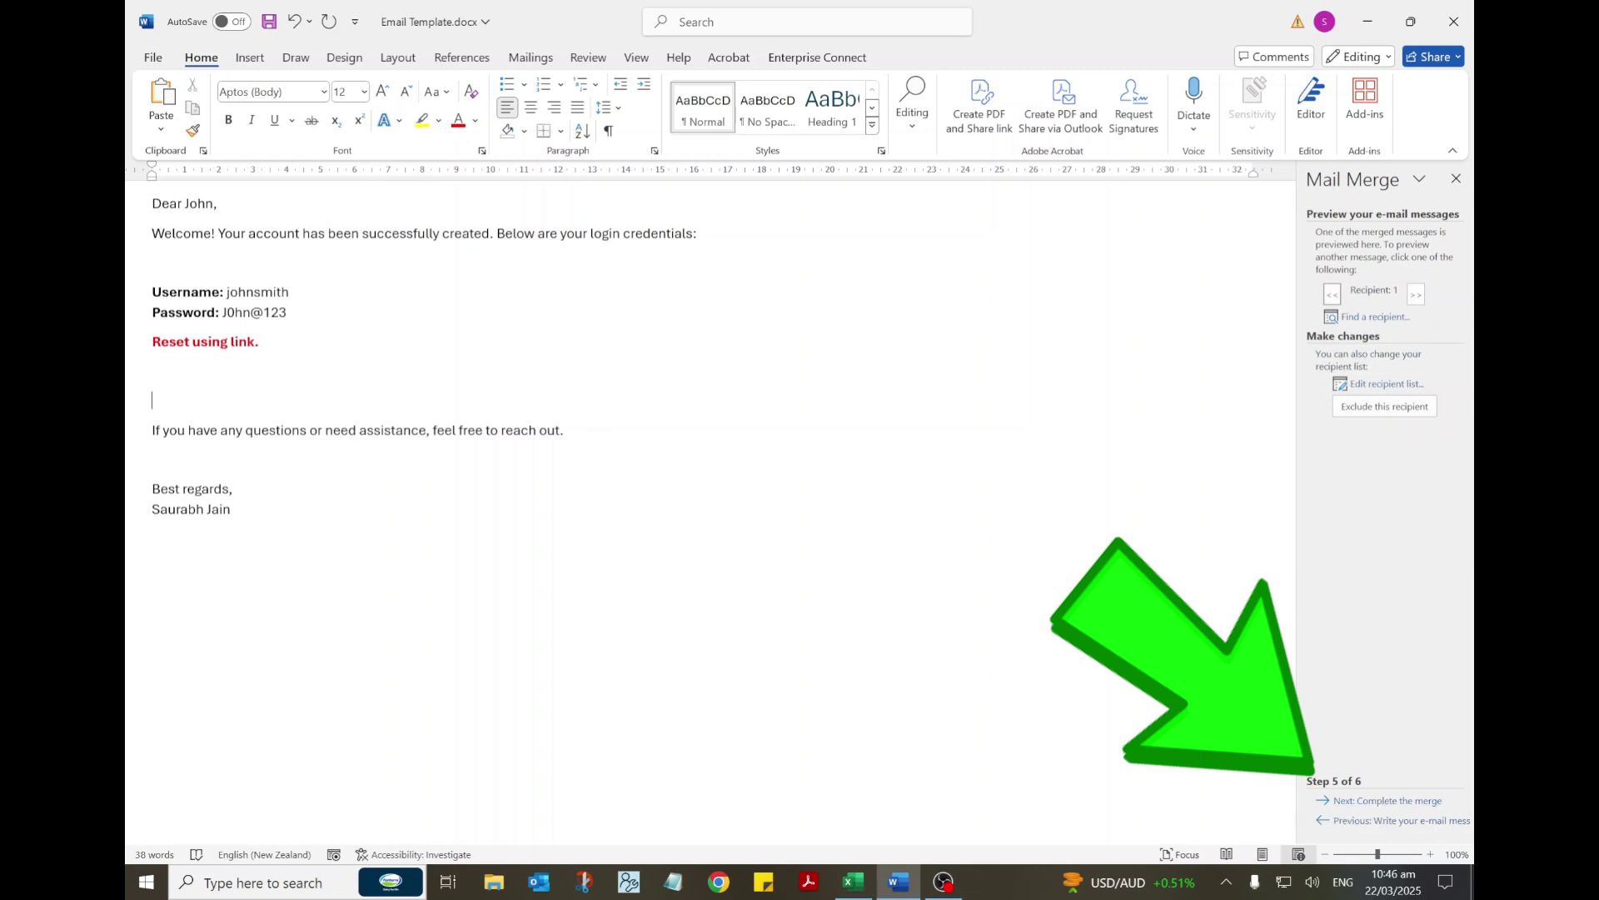
# Preview the merged e-mails one by one from recipient 1 through recipient 4.
pyautogui.click(1420, 296)
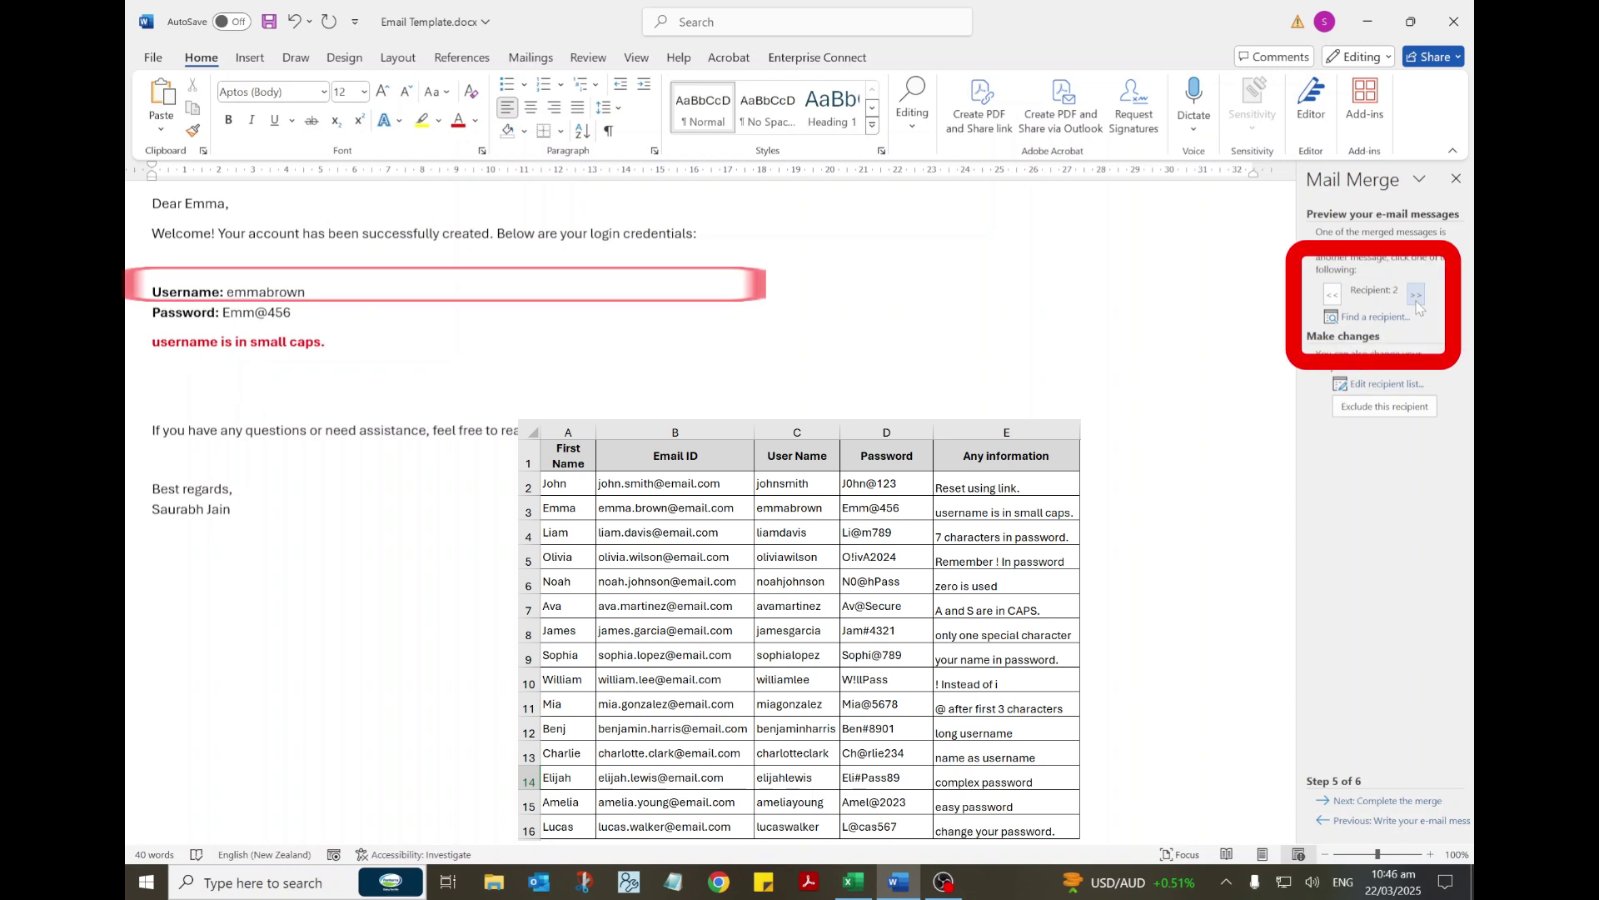
pyautogui.click(1419, 298)
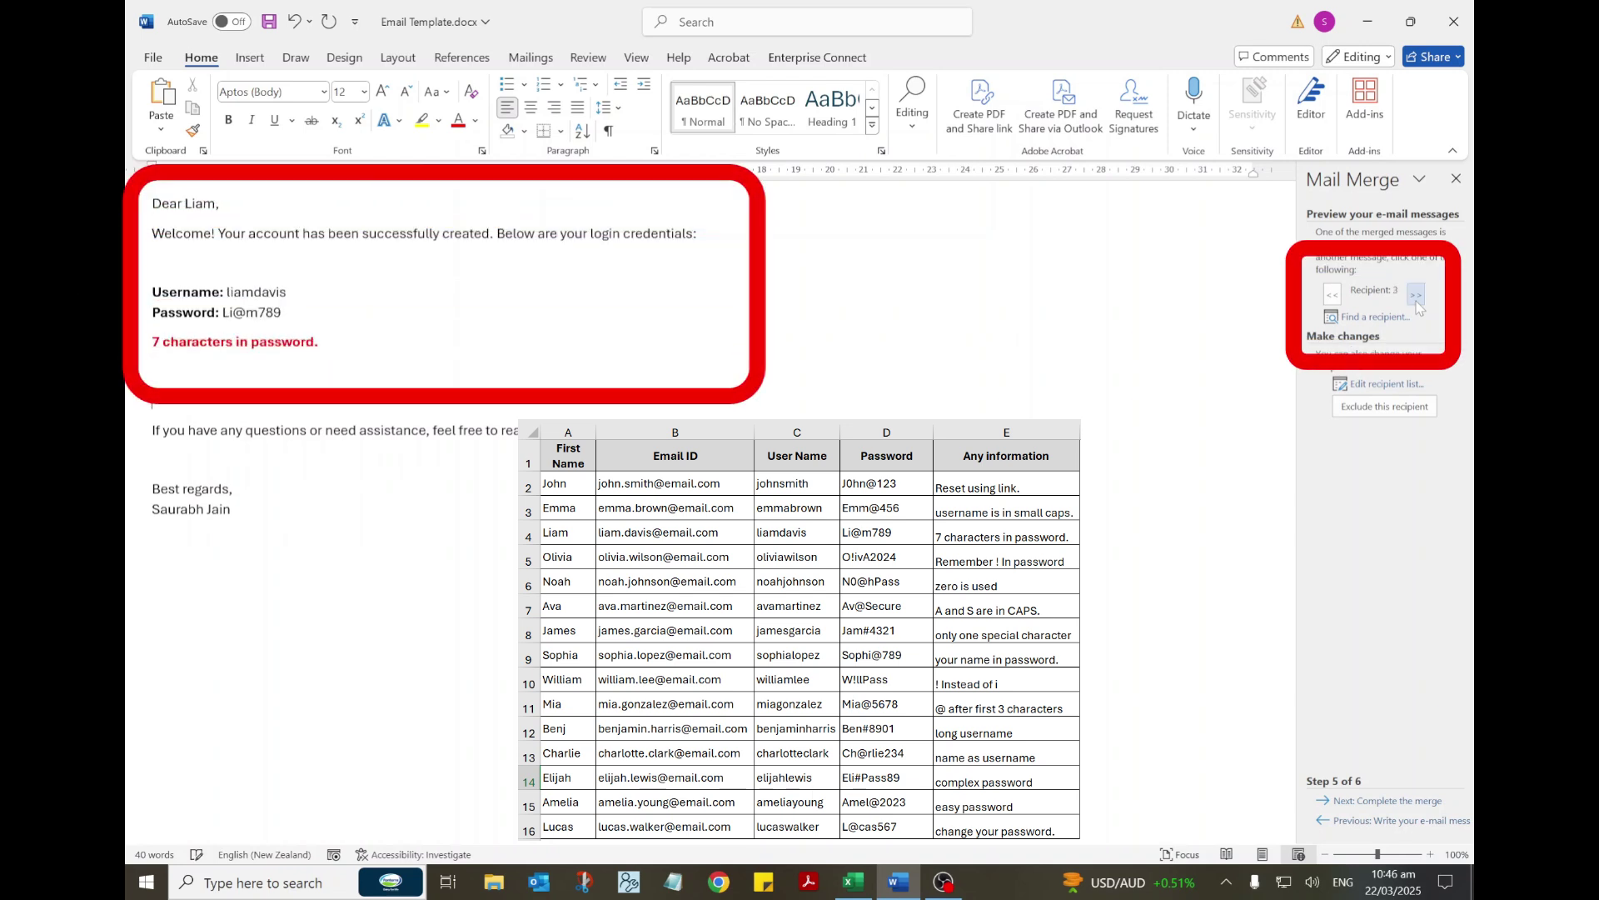
pyautogui.click(1418, 300)
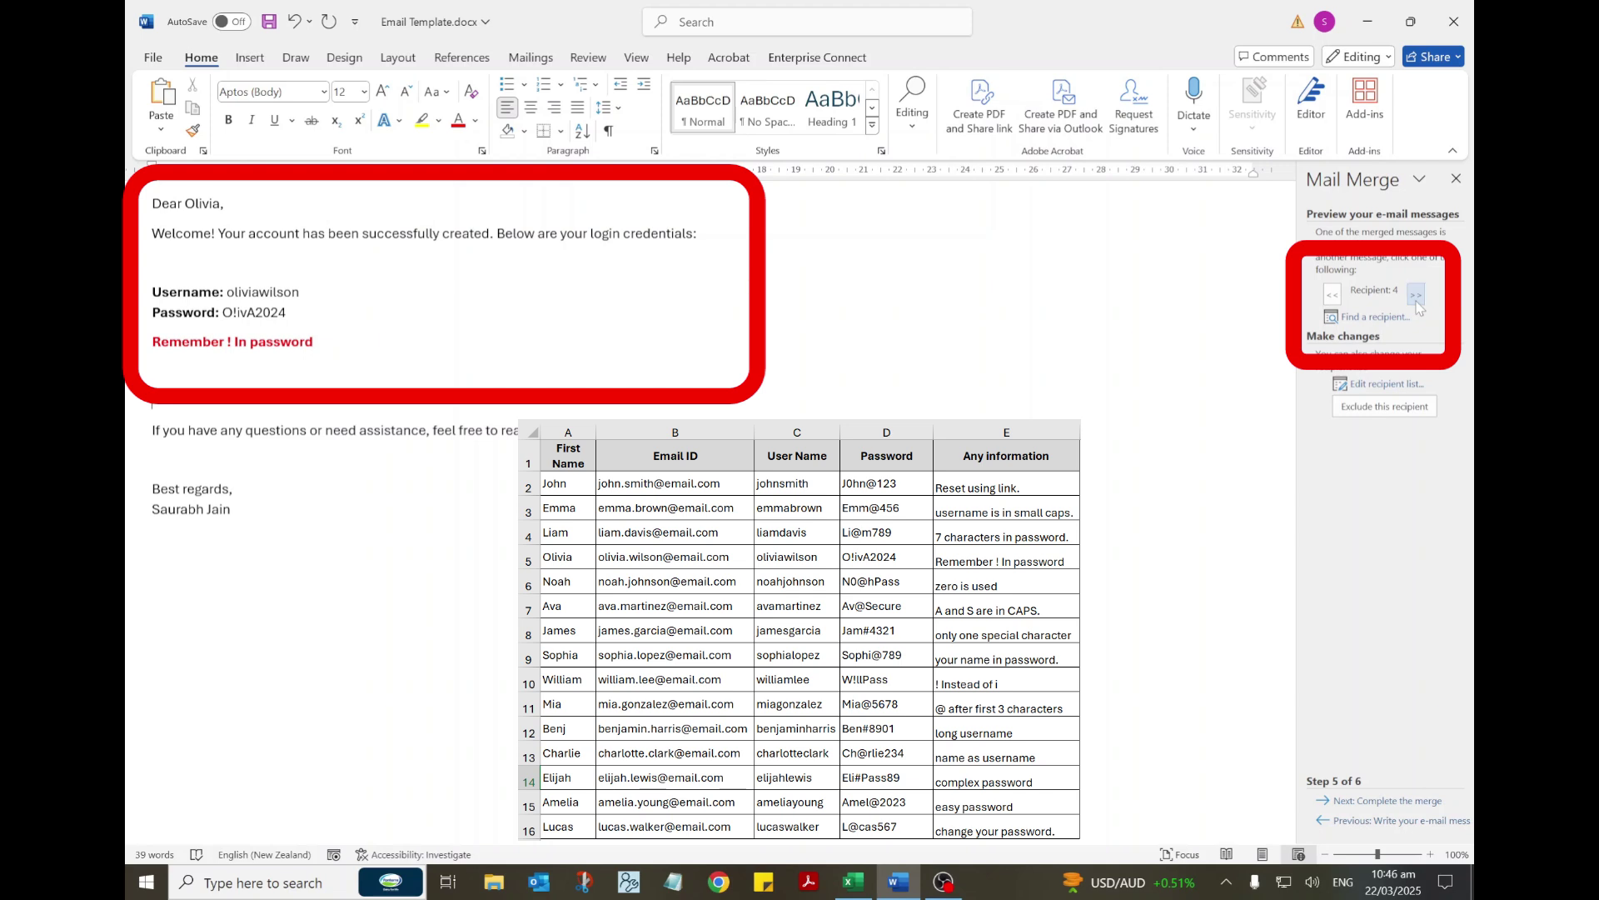
# Preview the merged e-mails one by one from recipient 5 through recipient 8.
pyautogui.click(1417, 297)
pyautogui.click(1417, 296)
pyautogui.click(1417, 297)
pyautogui.click(1417, 297)
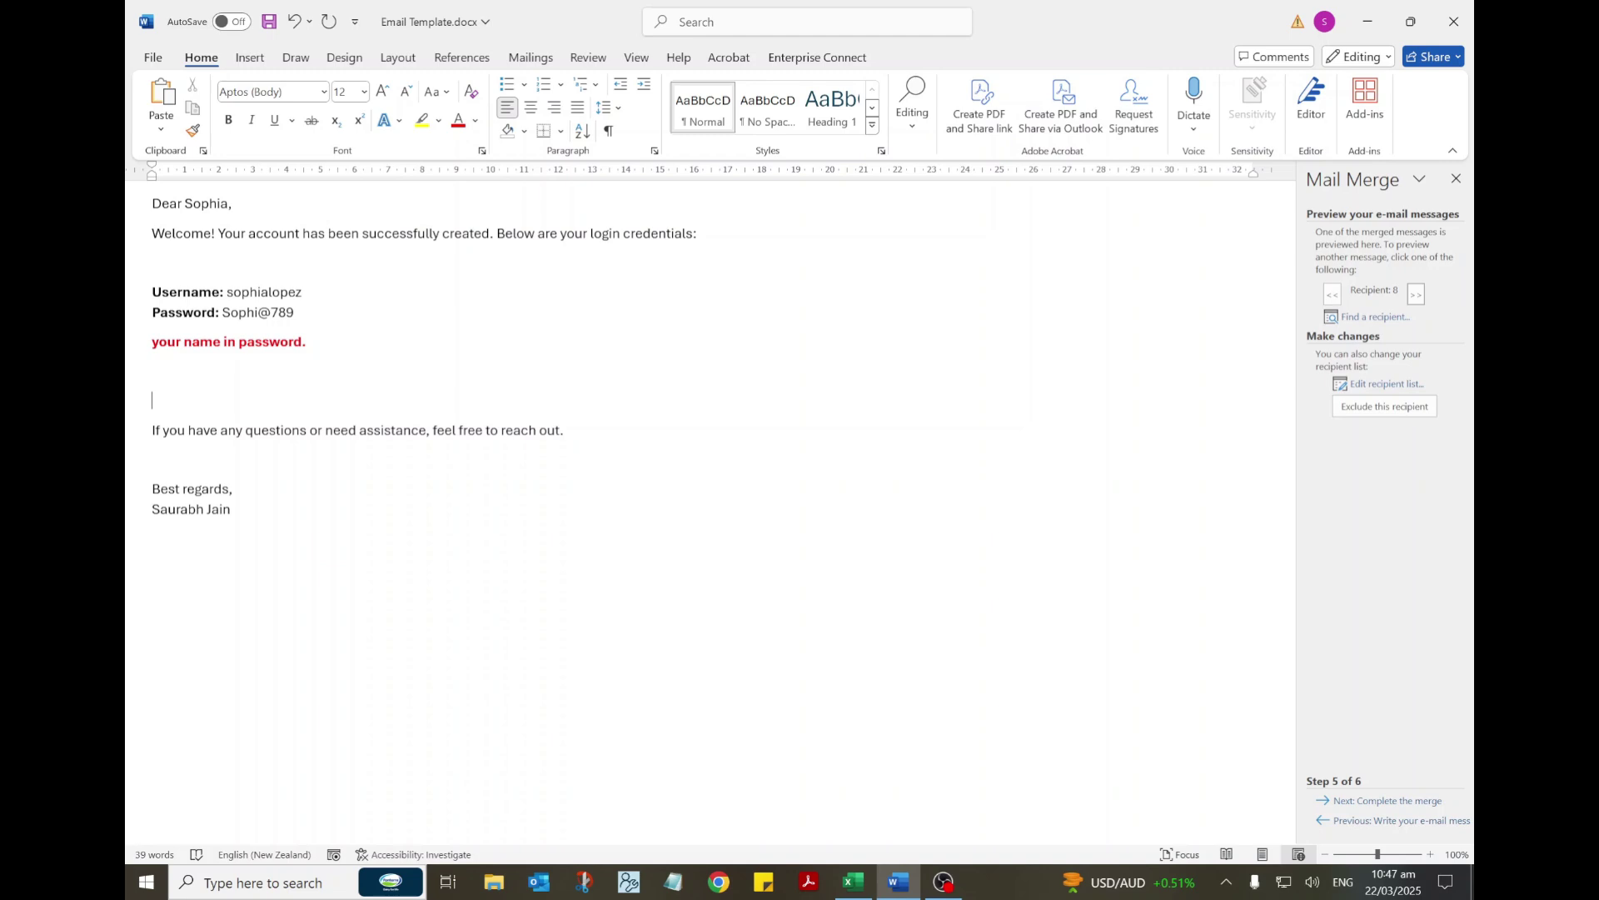
# Complete the merge as electronic mail to all records, using Email_ID as the To field and "Your Credentials" as the subject line.
pyautogui.click(1372, 801)
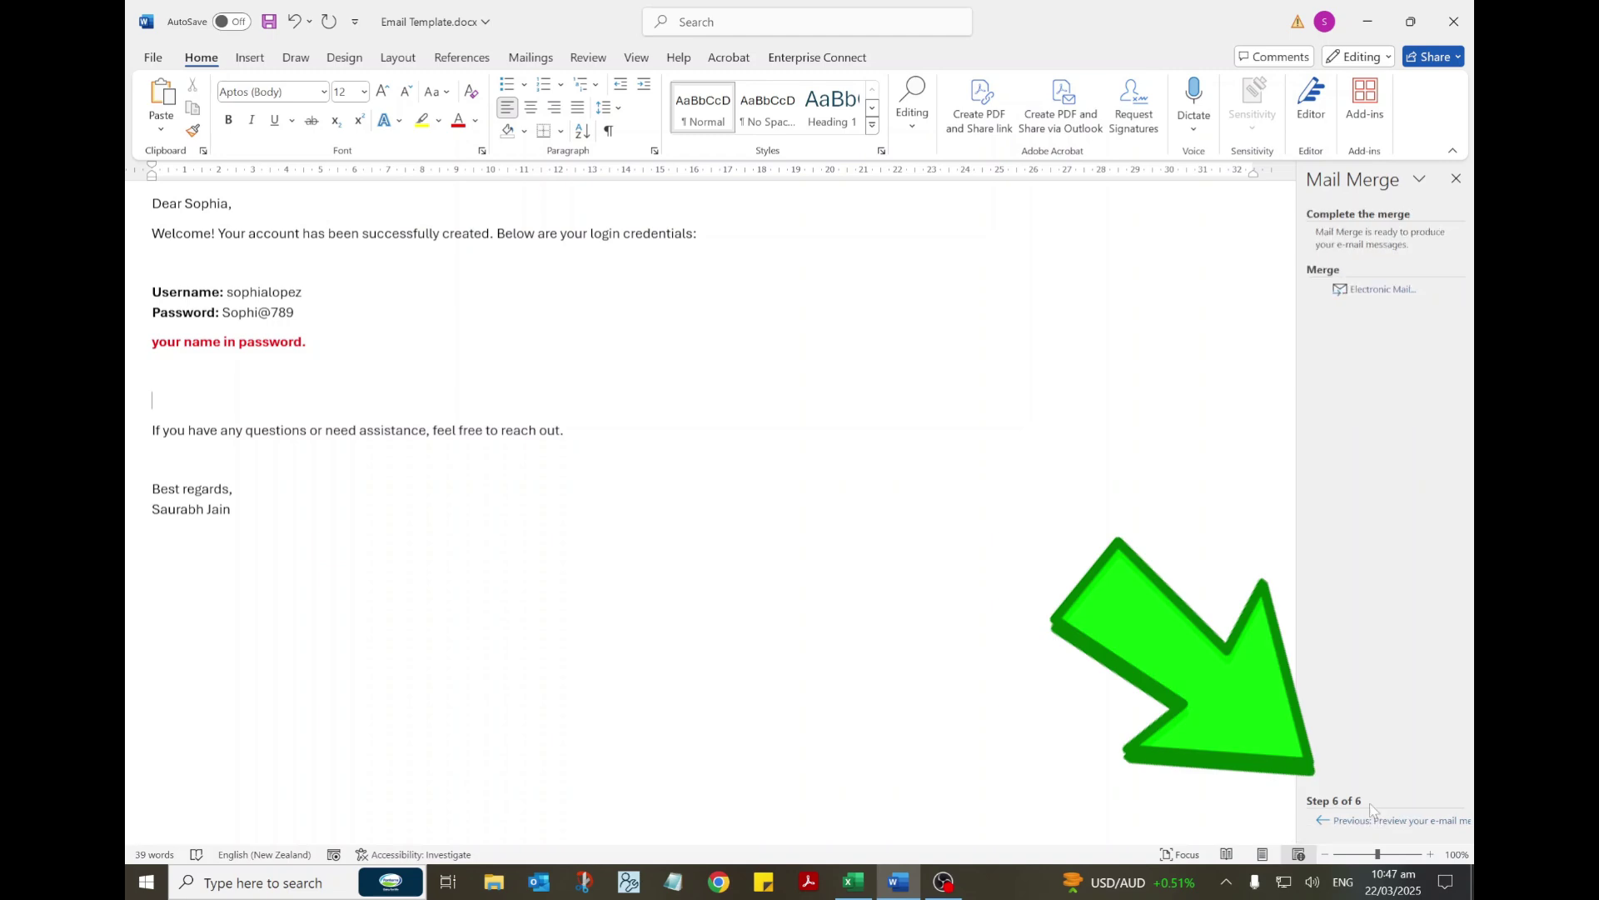
pyautogui.click(1379, 292)
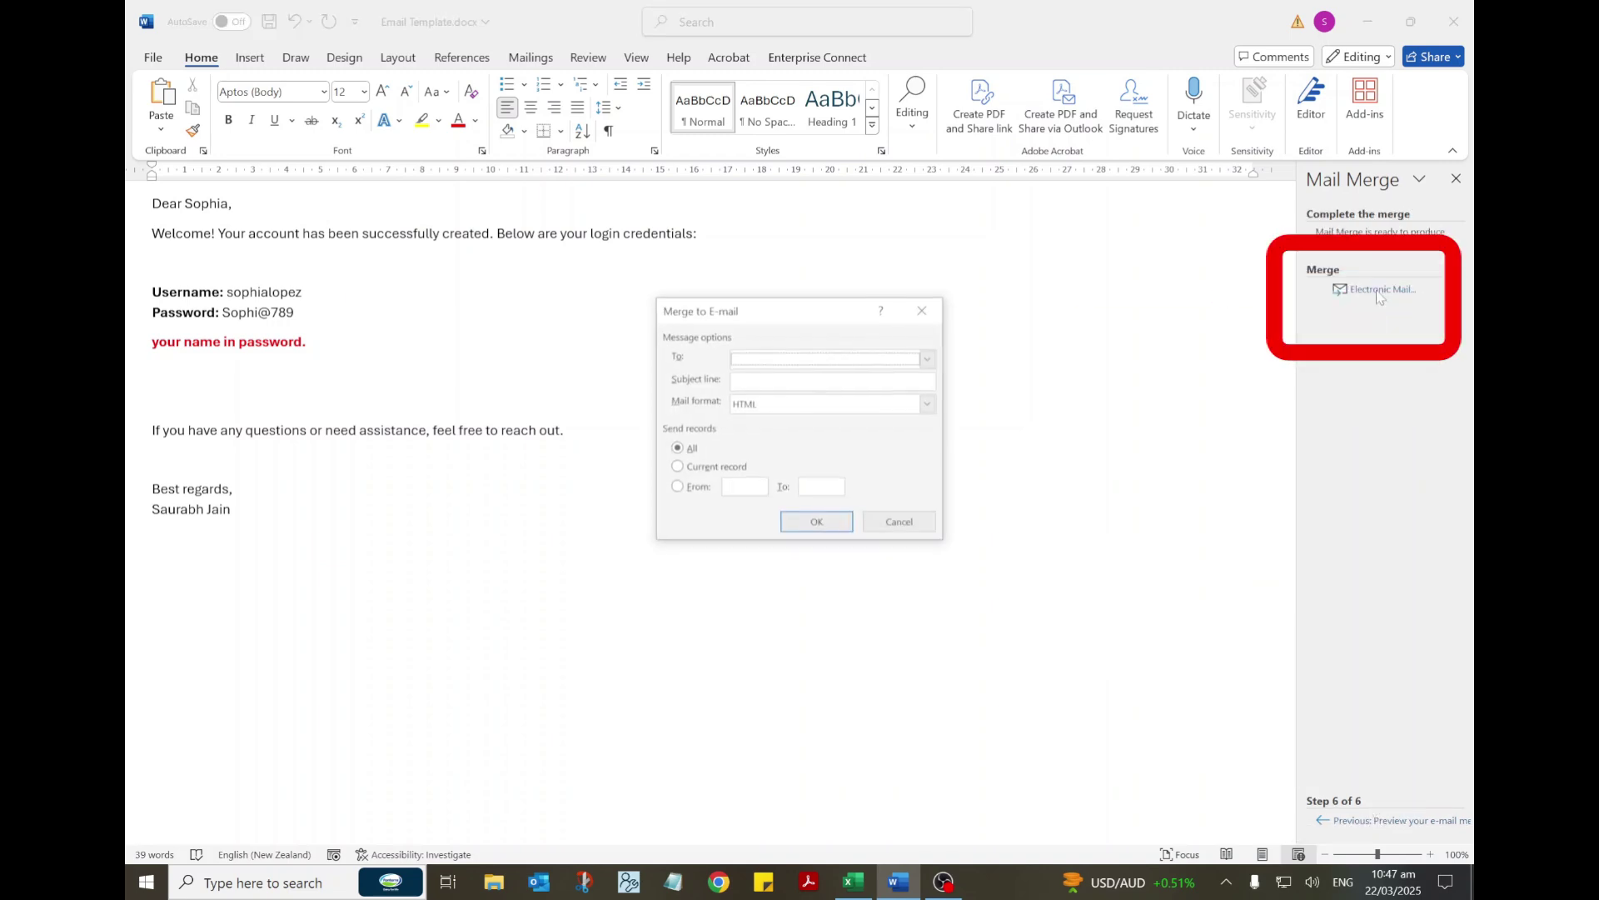
pyautogui.click(926, 355)
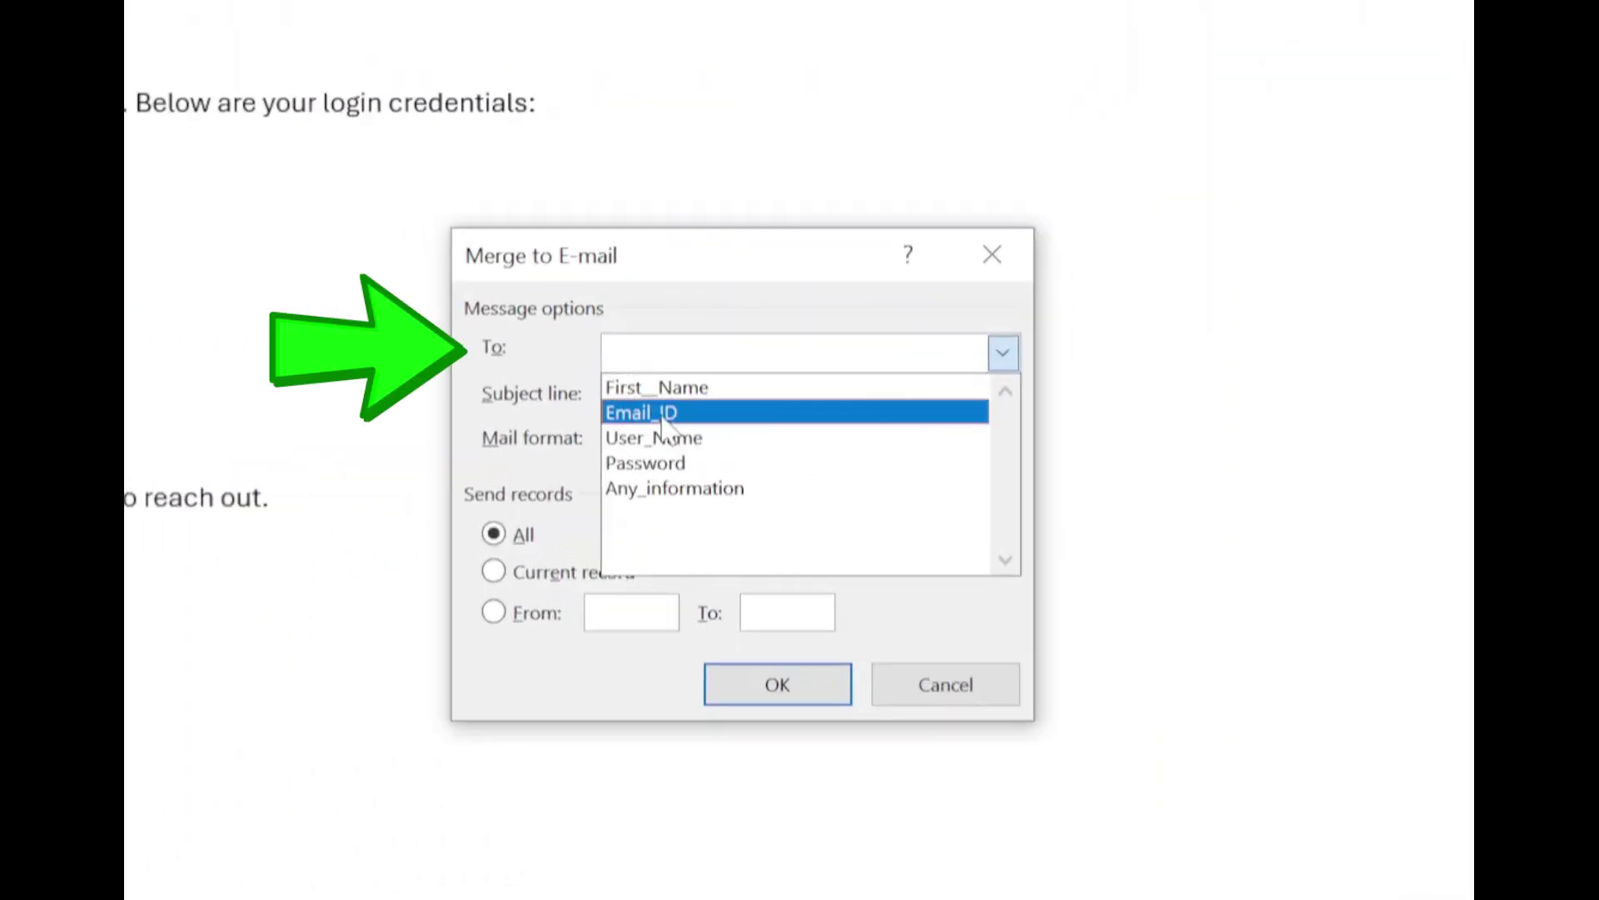
pyautogui.click(664, 412)
pyautogui.click(666, 397)
pyautogui.write('Your Crede')
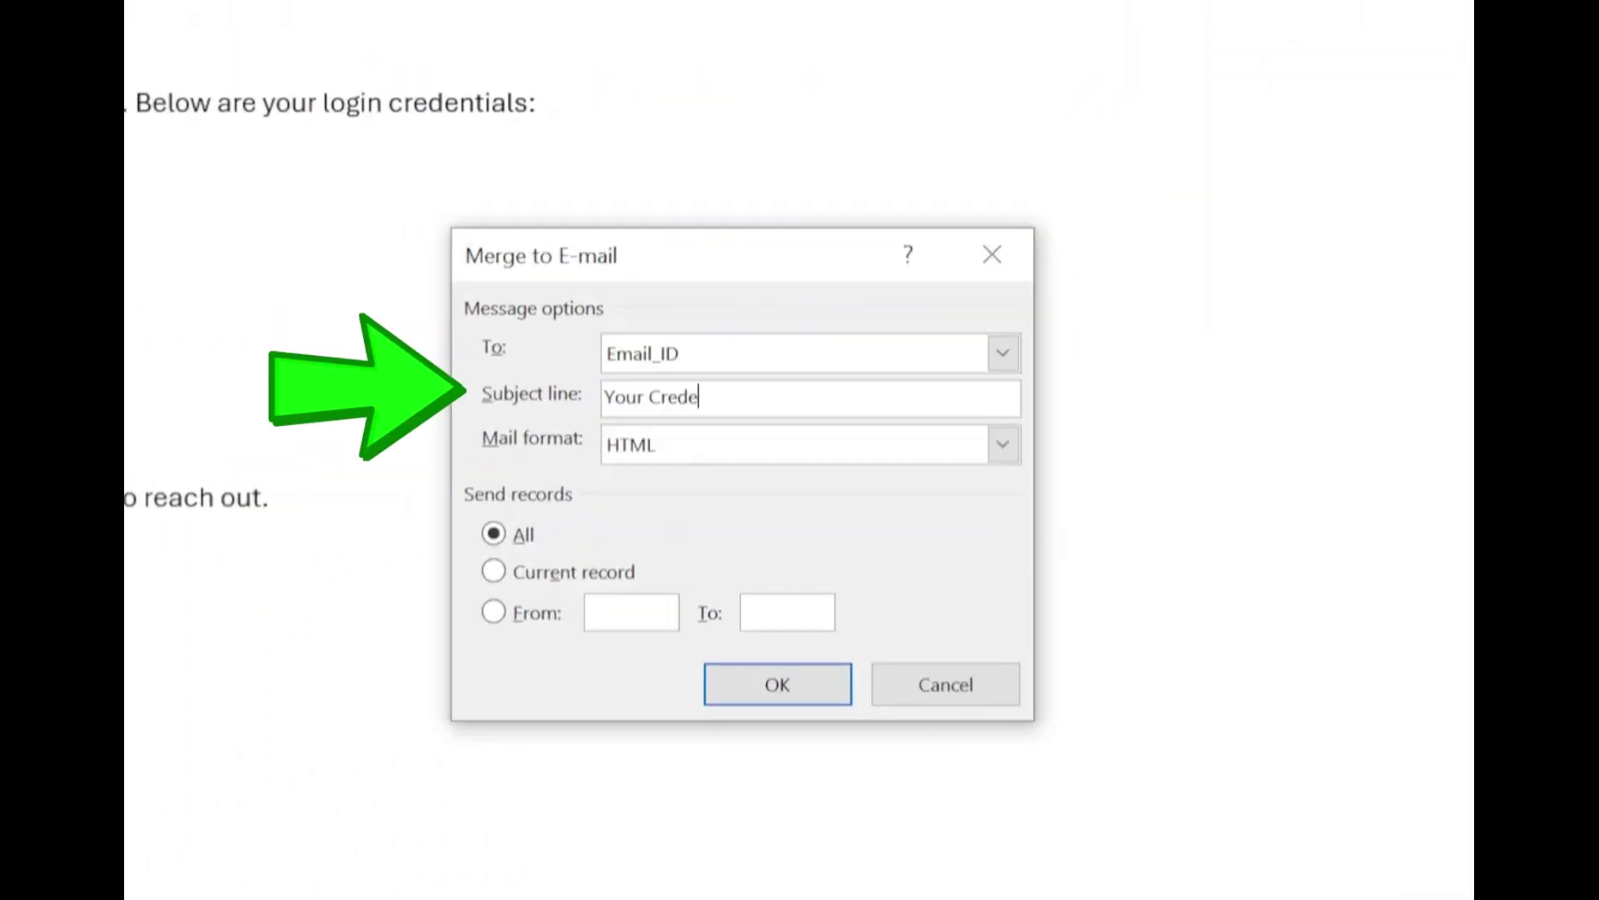
pyautogui.write('ntials')
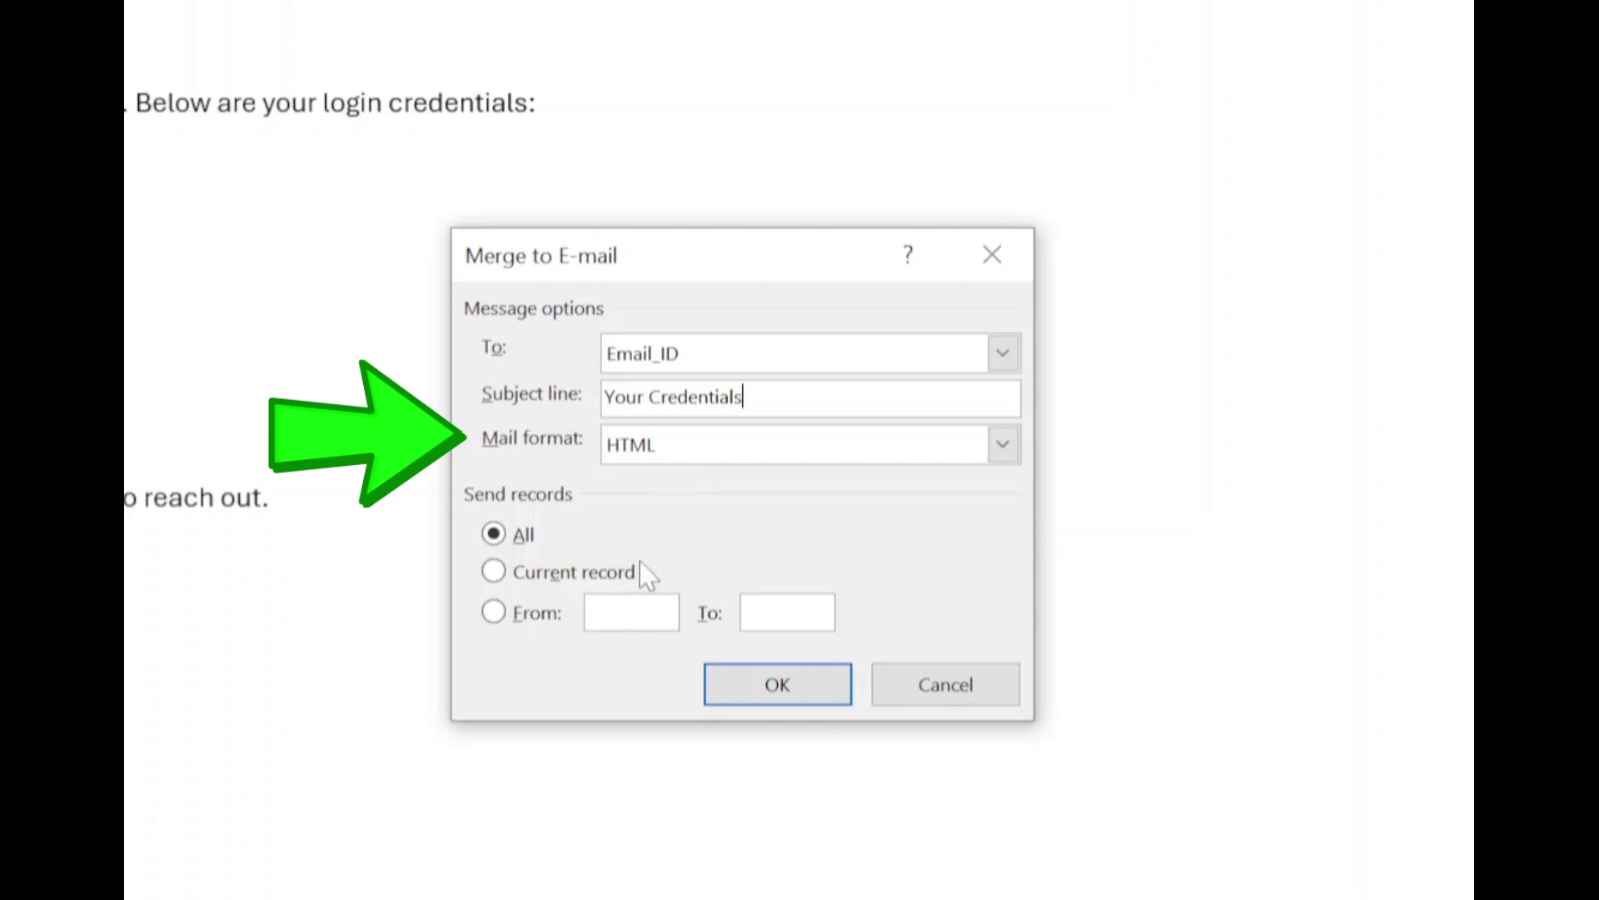
pyautogui.click(800, 690)
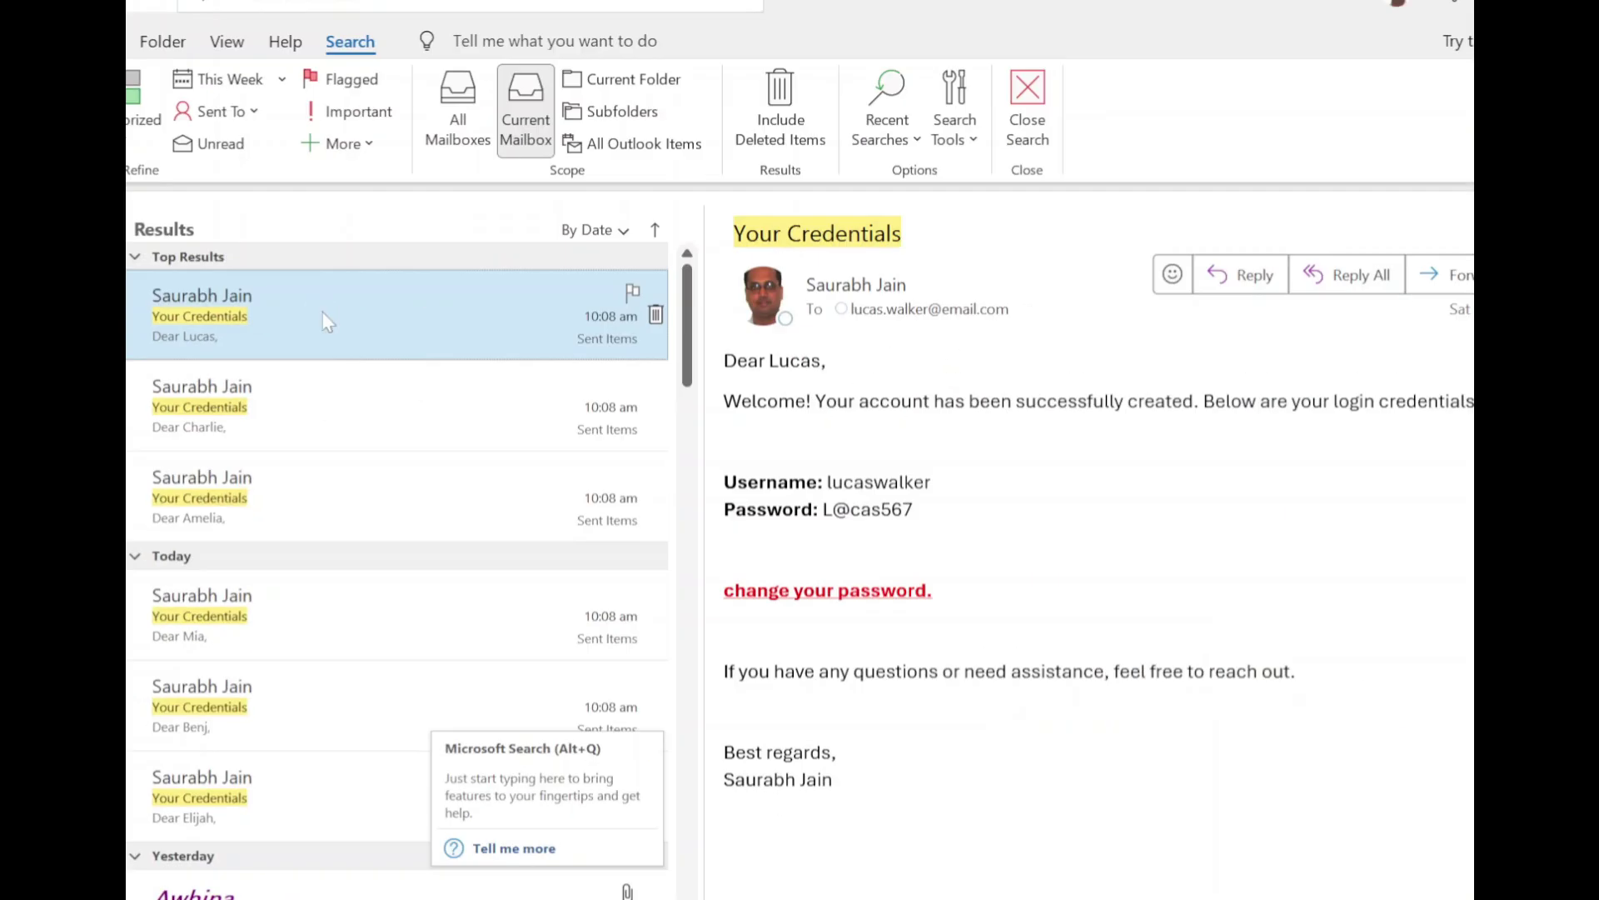
# In Outlook, open the first sent "Your Credentials" message and go through the next three messages to check their personalised content.
pyautogui.doubleClick(327, 322)
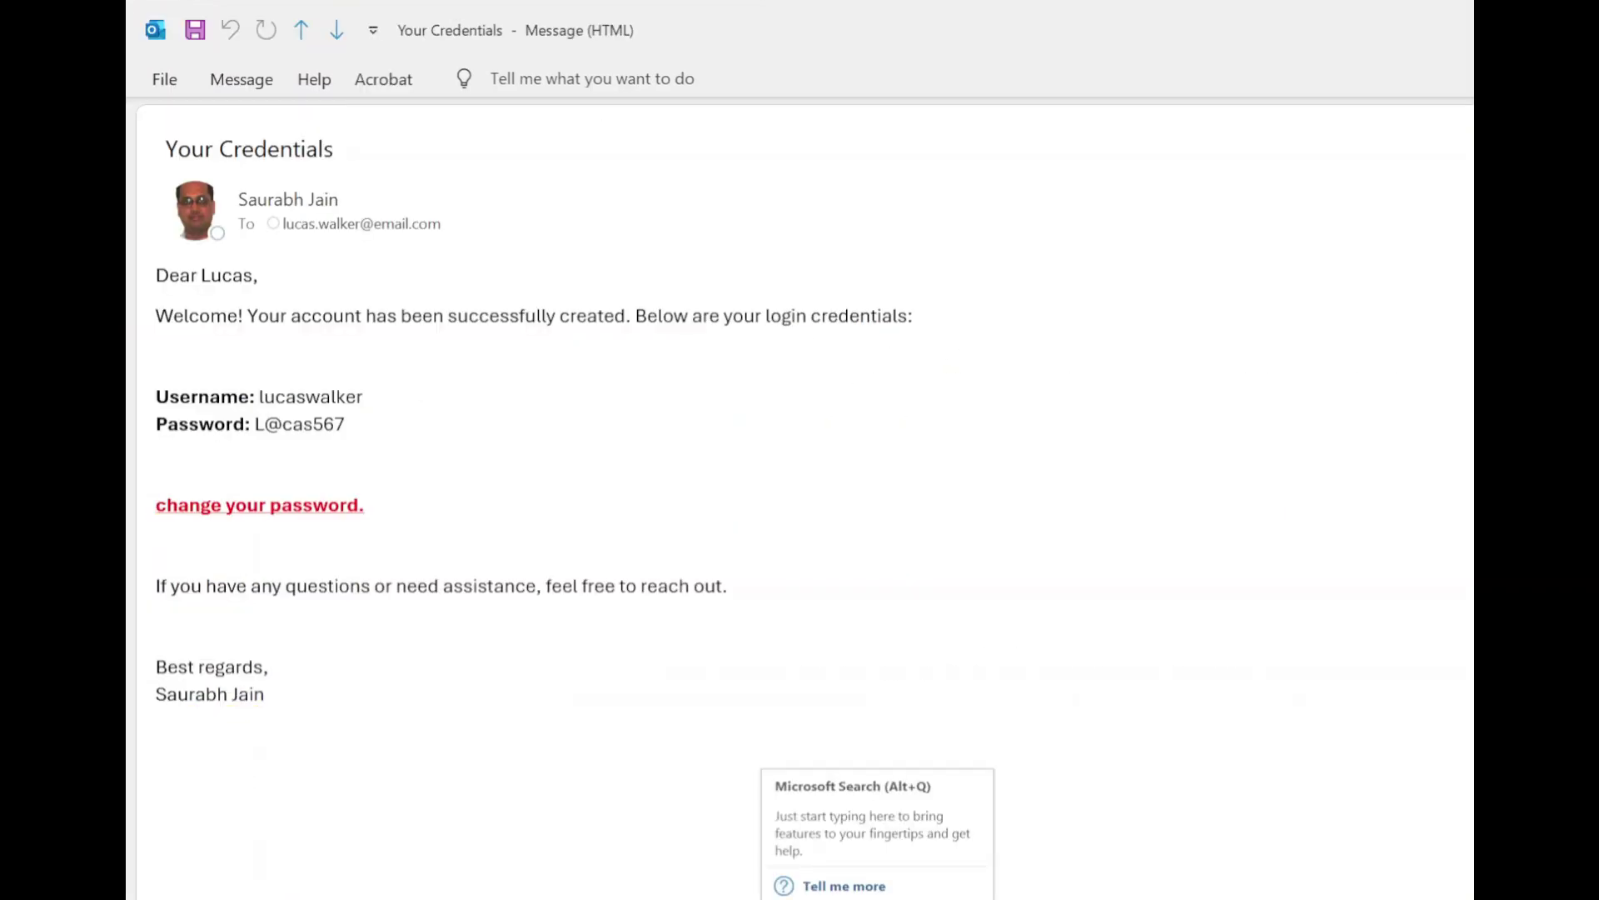
pyautogui.click(337, 32)
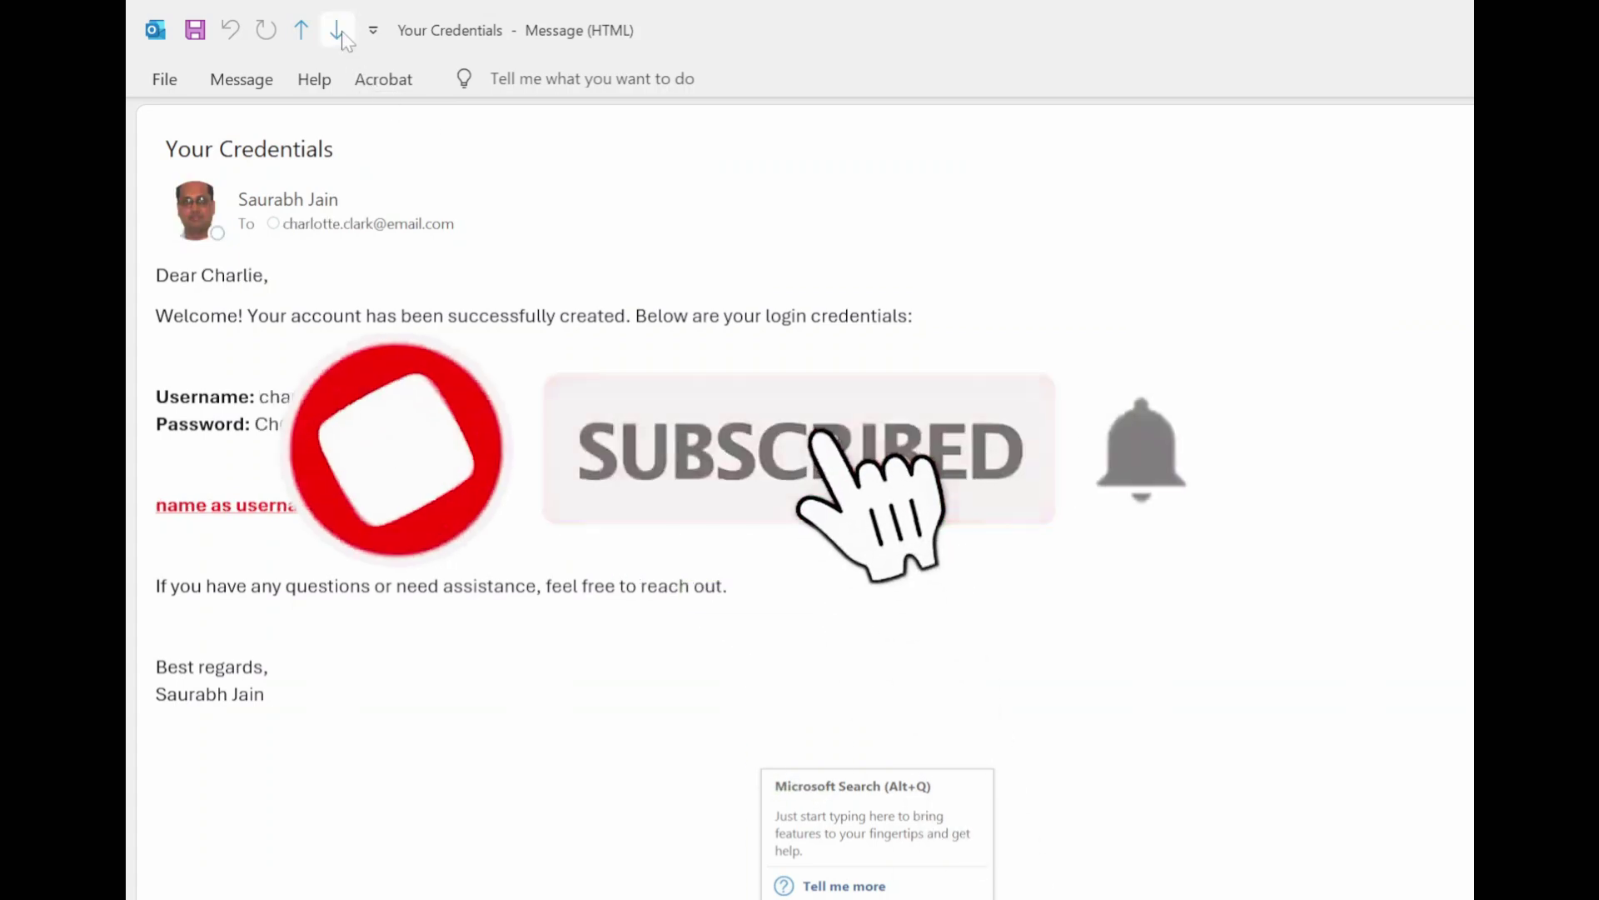
pyautogui.click(340, 33)
pyautogui.click(340, 33)
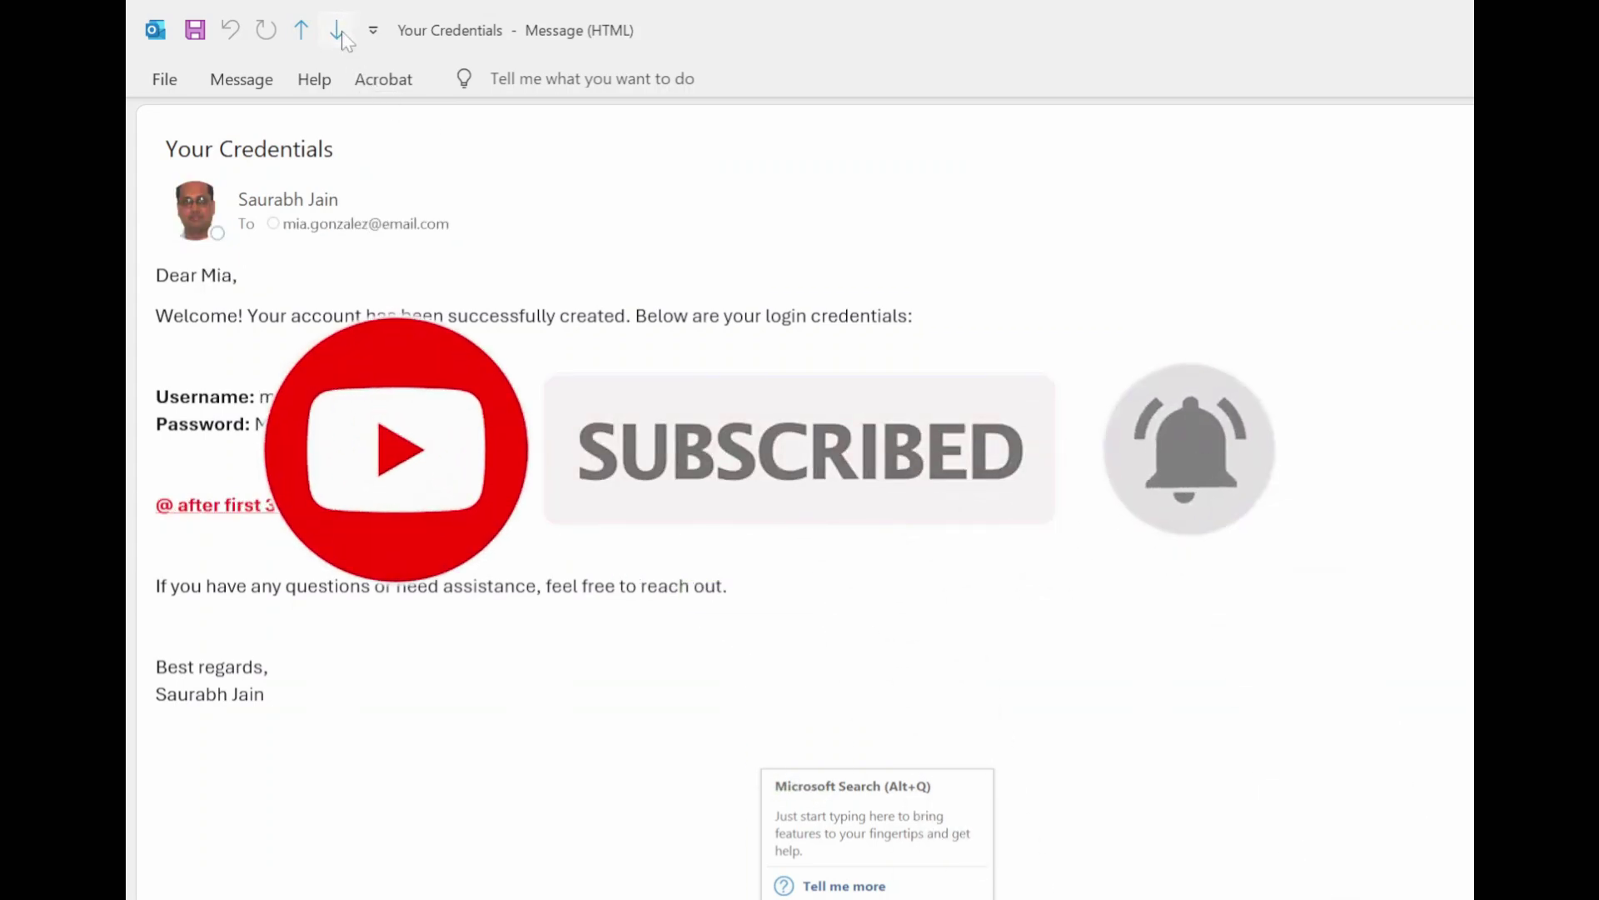